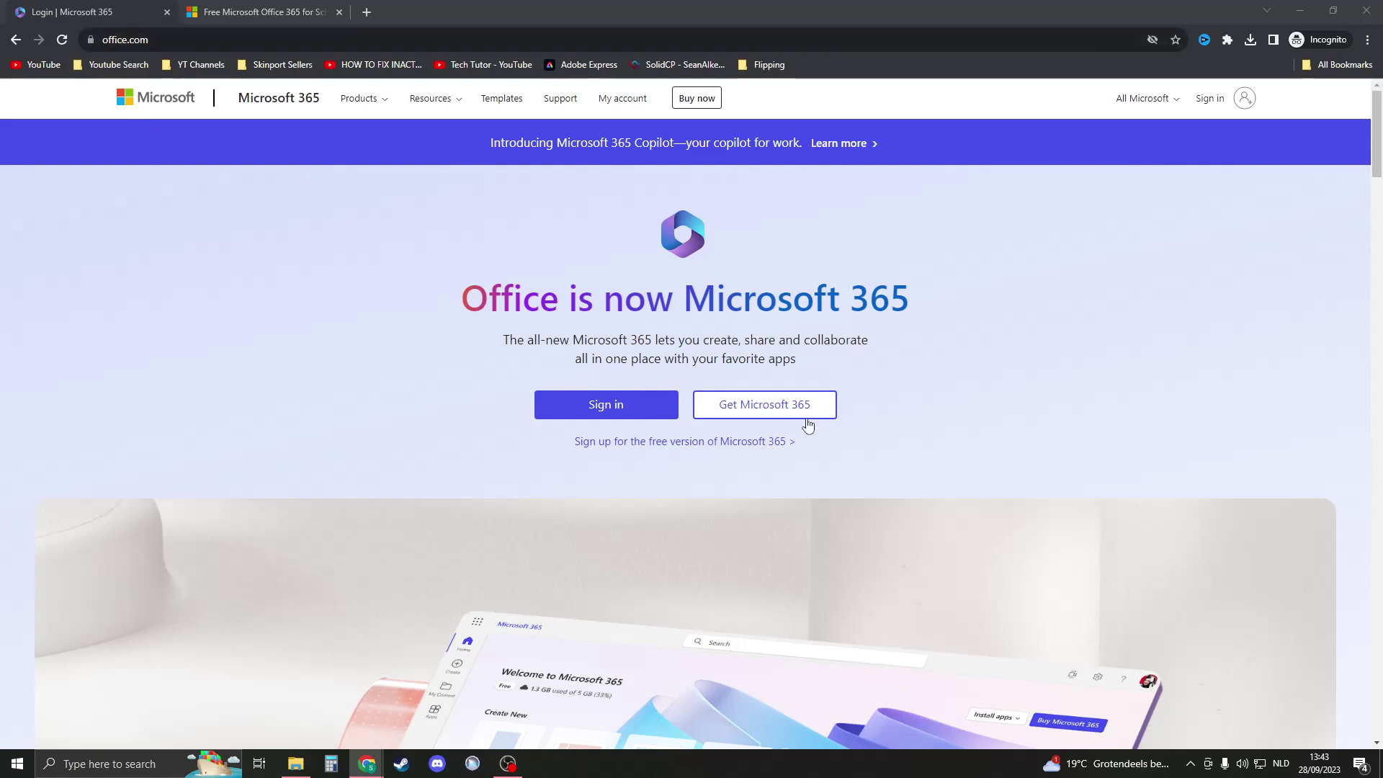
# - Open the free Microsoft 365 sign-up page from office.com in the browser
pyautogui.click(569, 335)
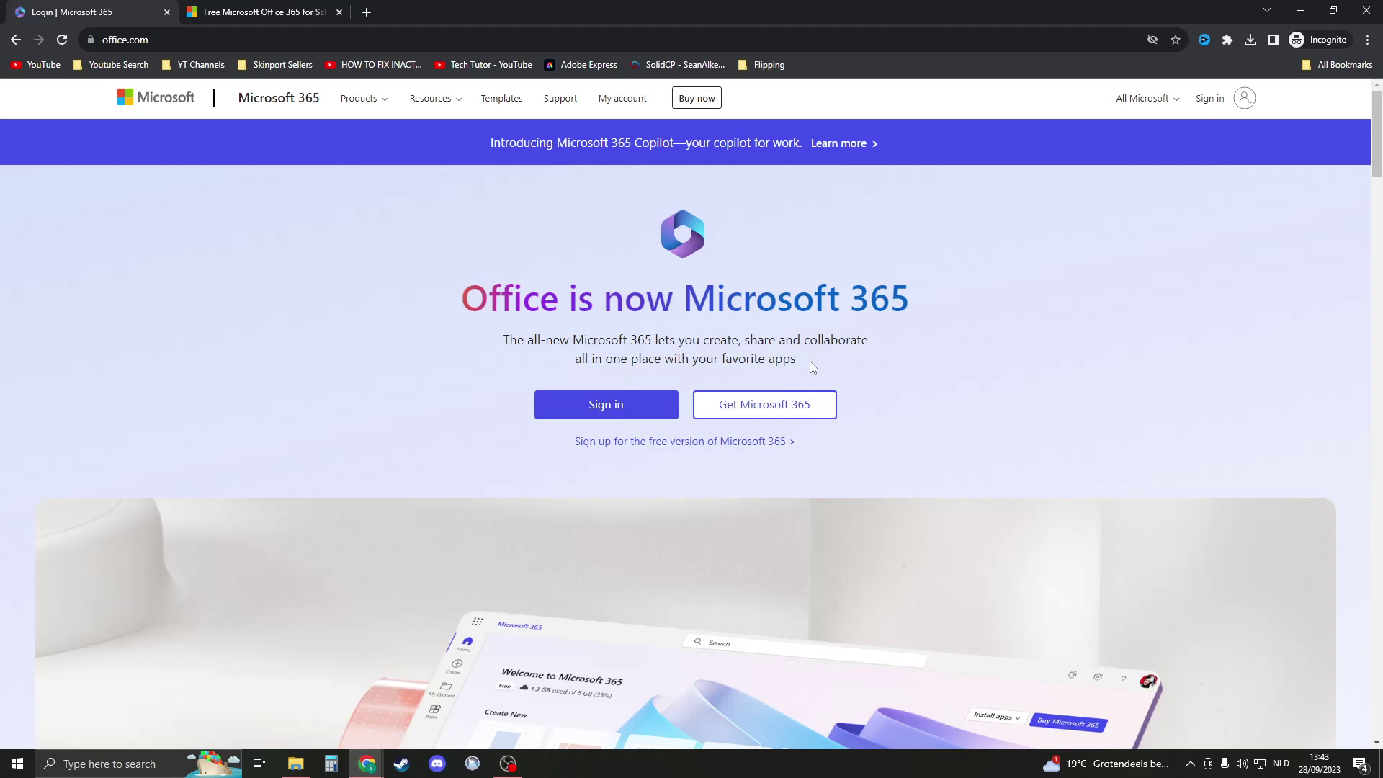
pyautogui.click(633, 434)
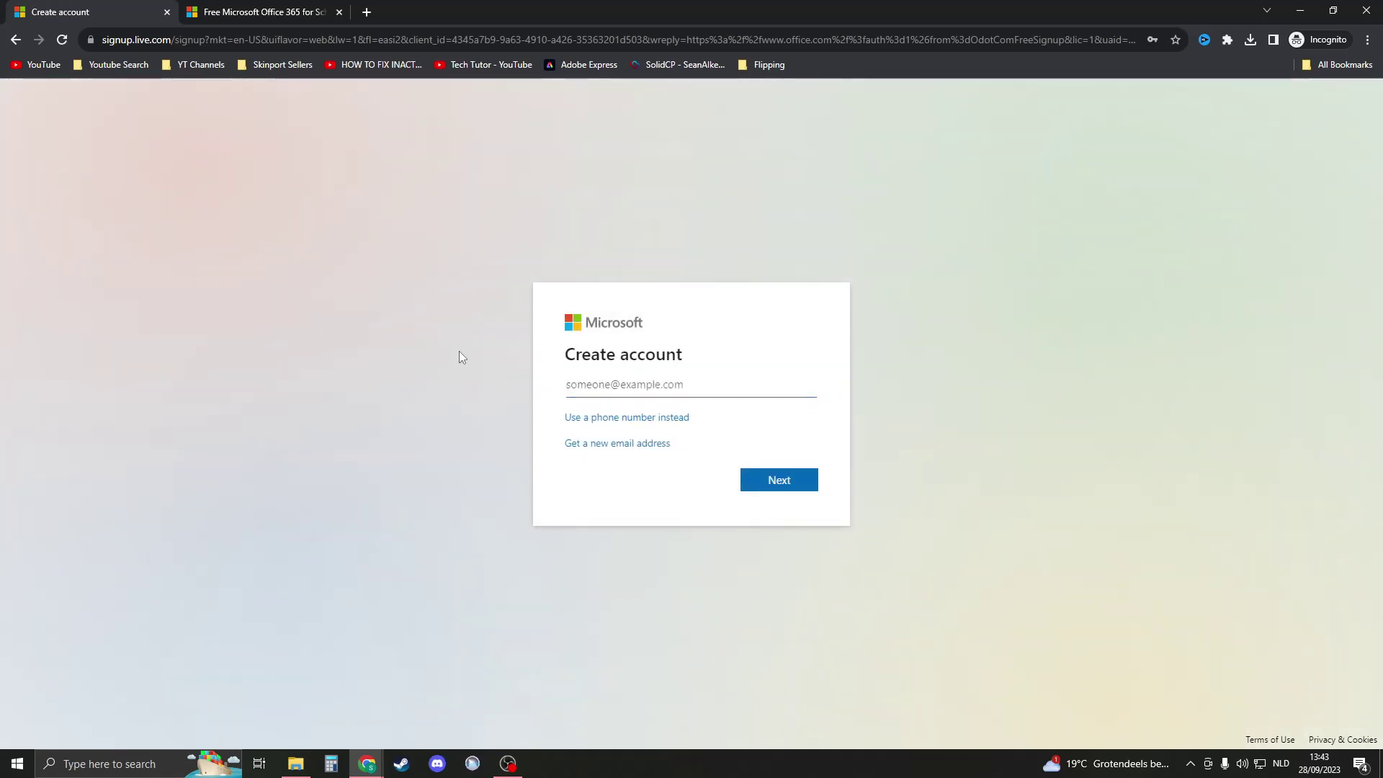
# - Sign in to Microsoft 365 with the work or school account and password, staying signed in
pyautogui.click(16, 41)
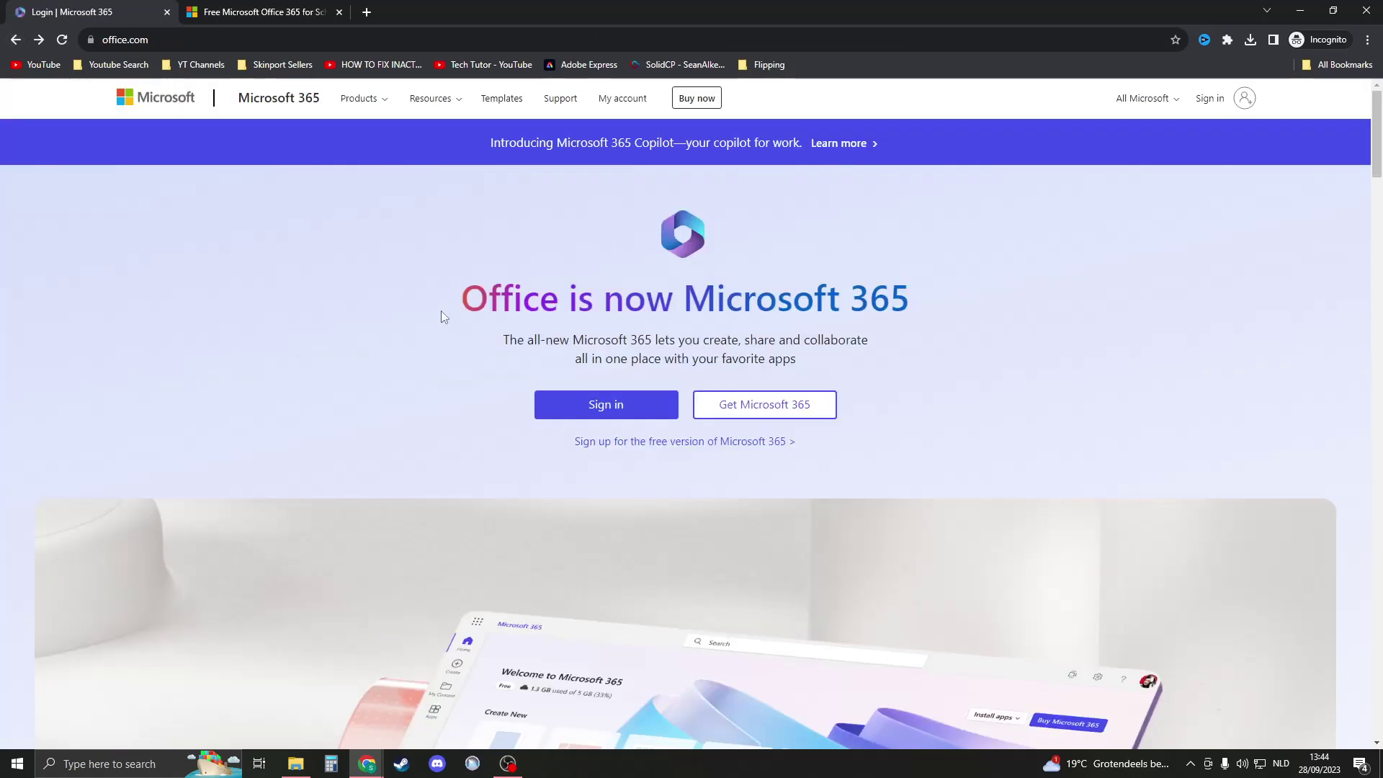
pyautogui.click(592, 415)
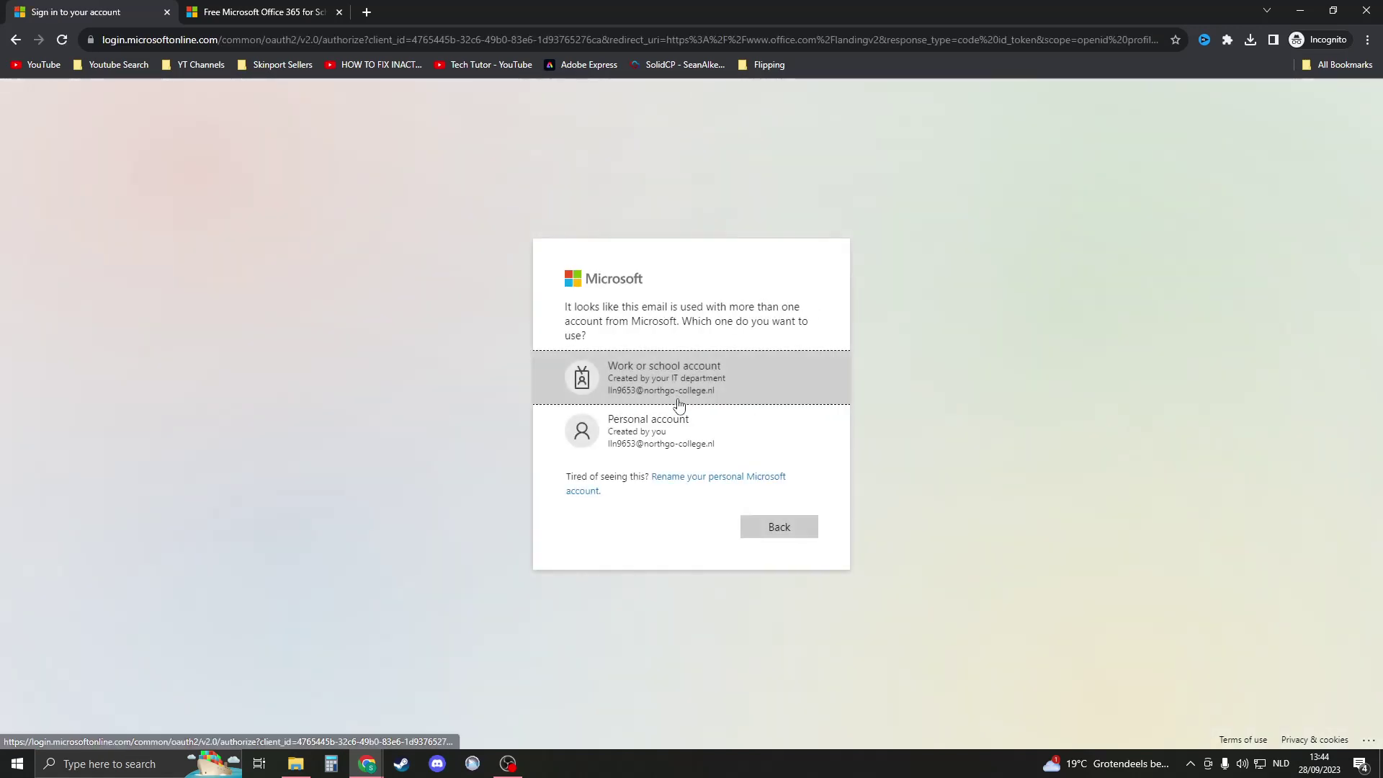
pyautogui.click(663, 357)
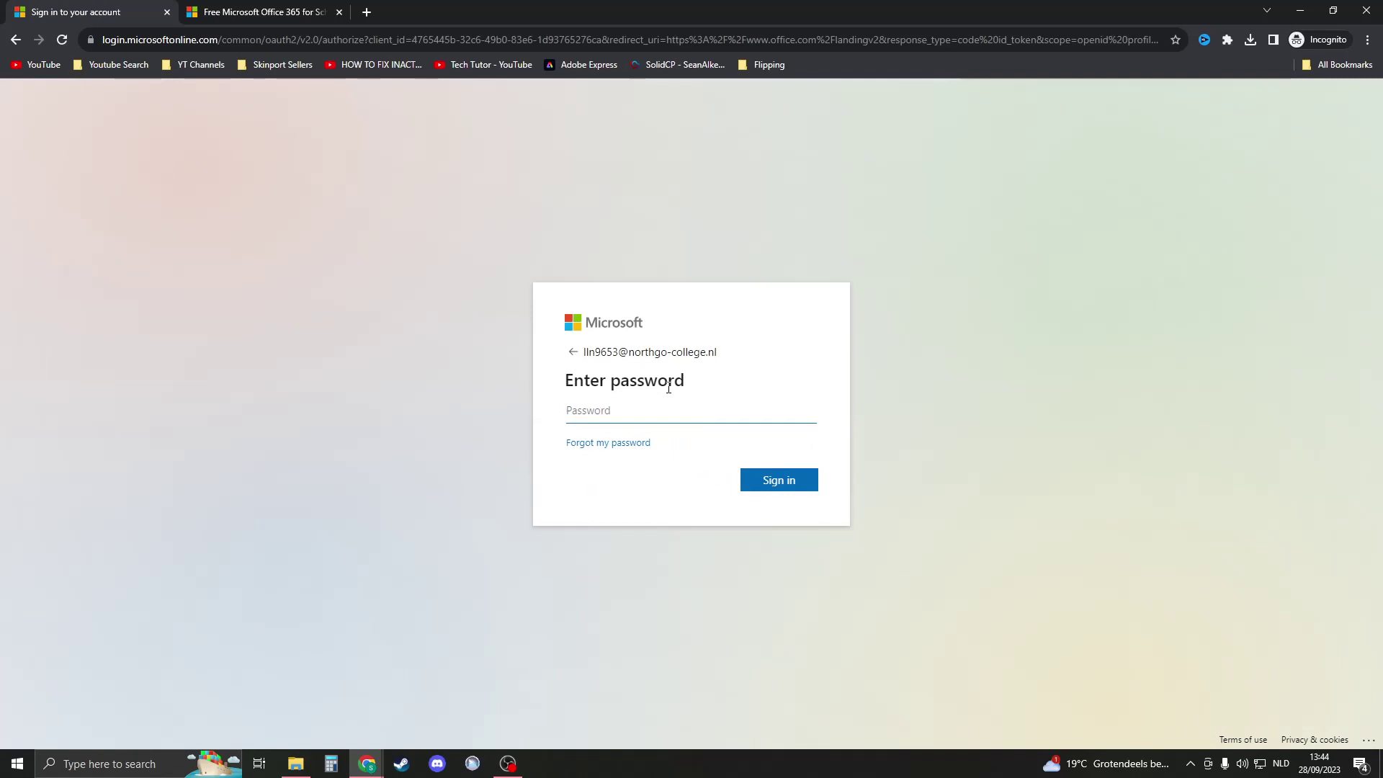
pyautogui.write('*********')
pyautogui.press('Return')
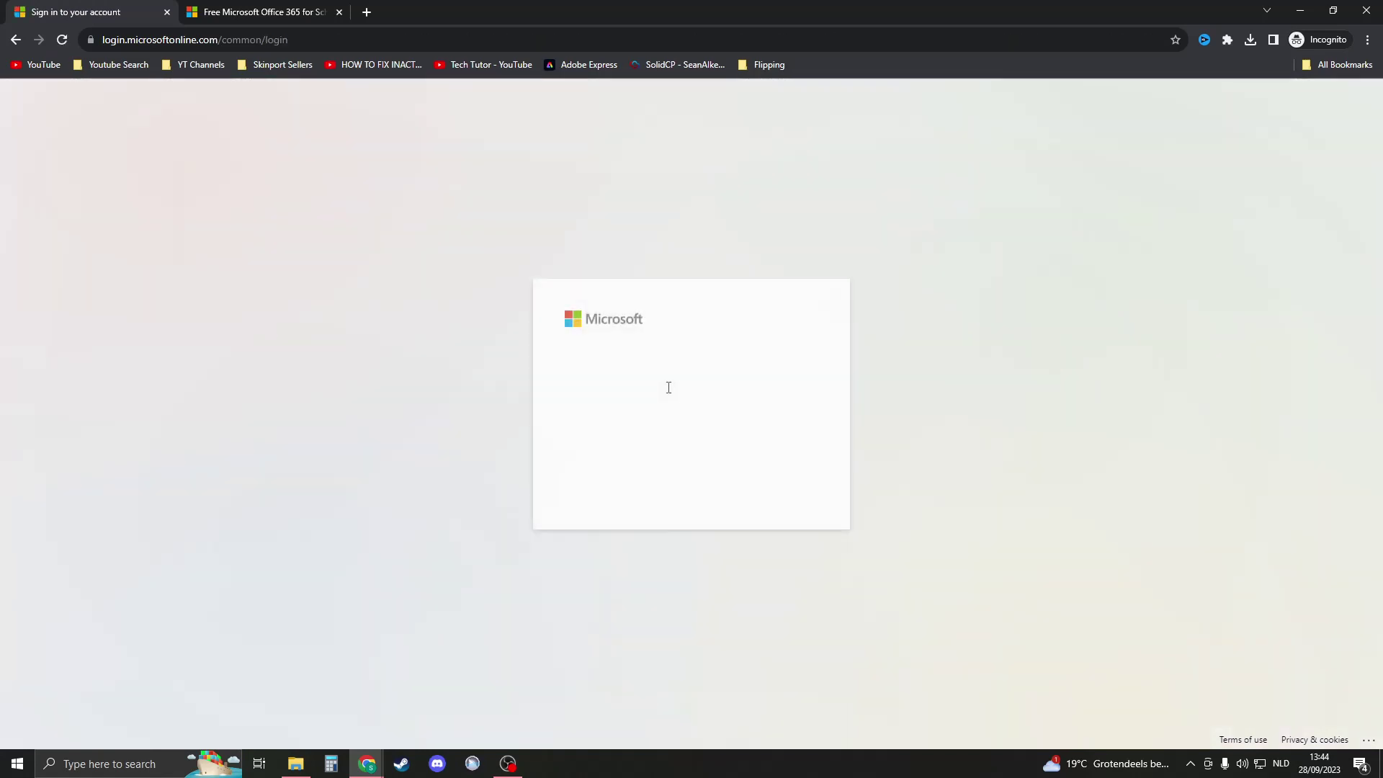
pyautogui.click(764, 487)
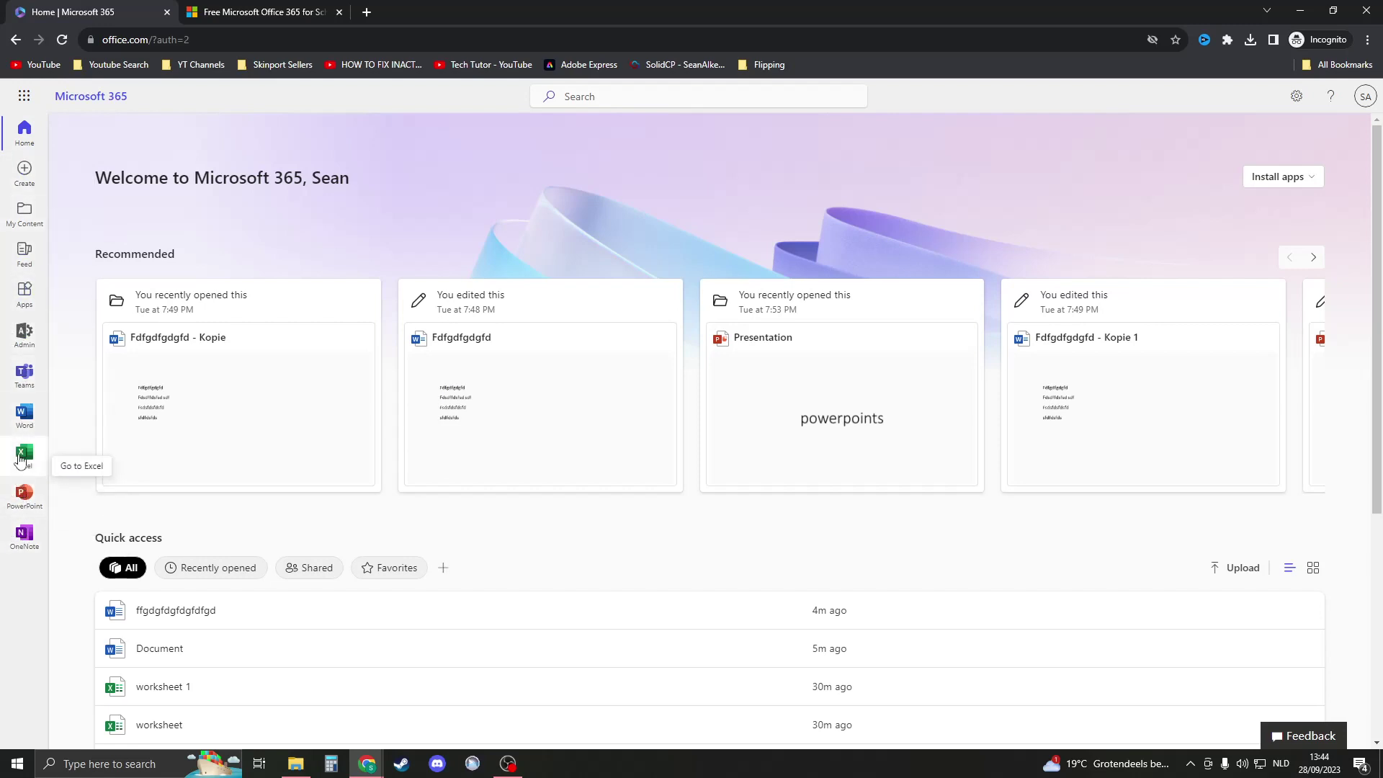
# - Go to the PowerPoint start page and begin a blank presentation
pyautogui.click(29, 505)
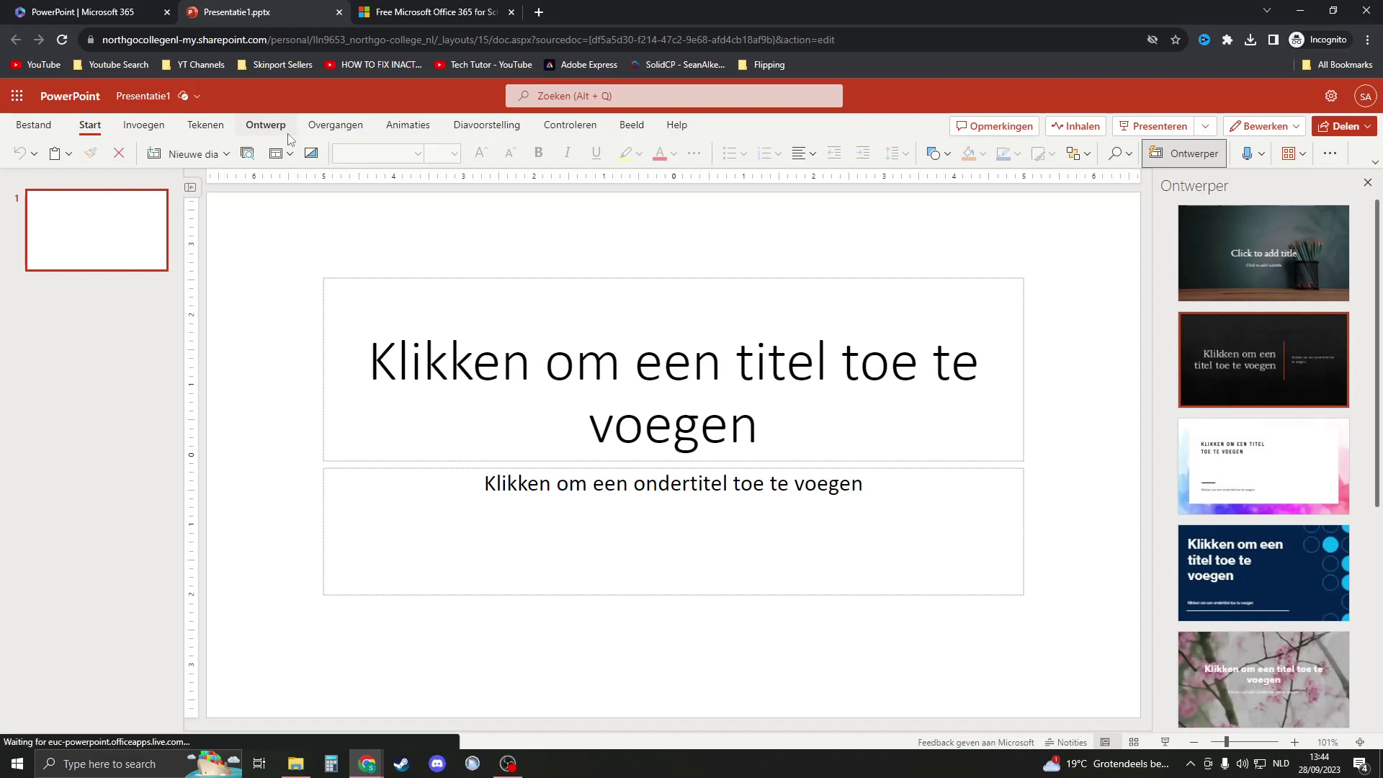
# - Enter 'fghhgfhfg' as the slide title
pyautogui.click(516, 345)
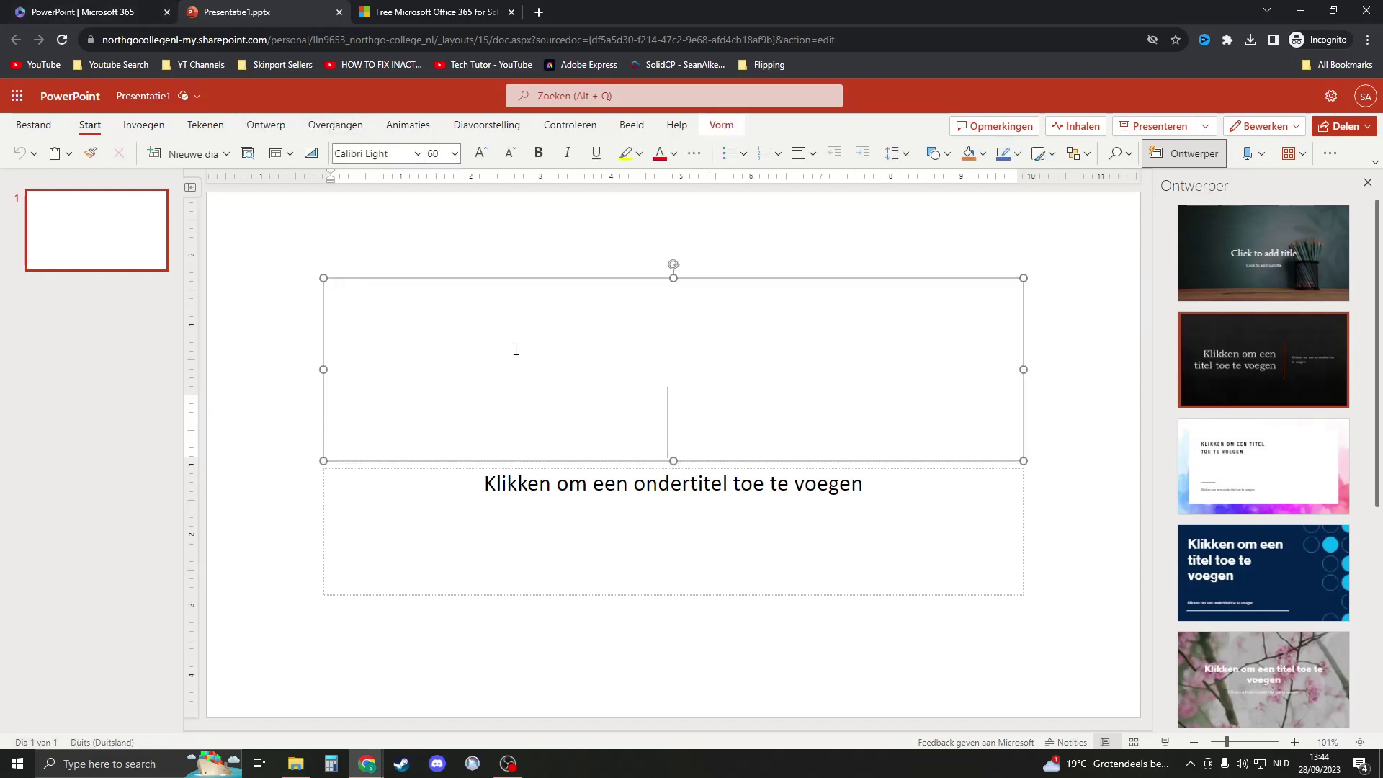
pyautogui.write('fghhgfhfg')
pyautogui.click(625, 498)
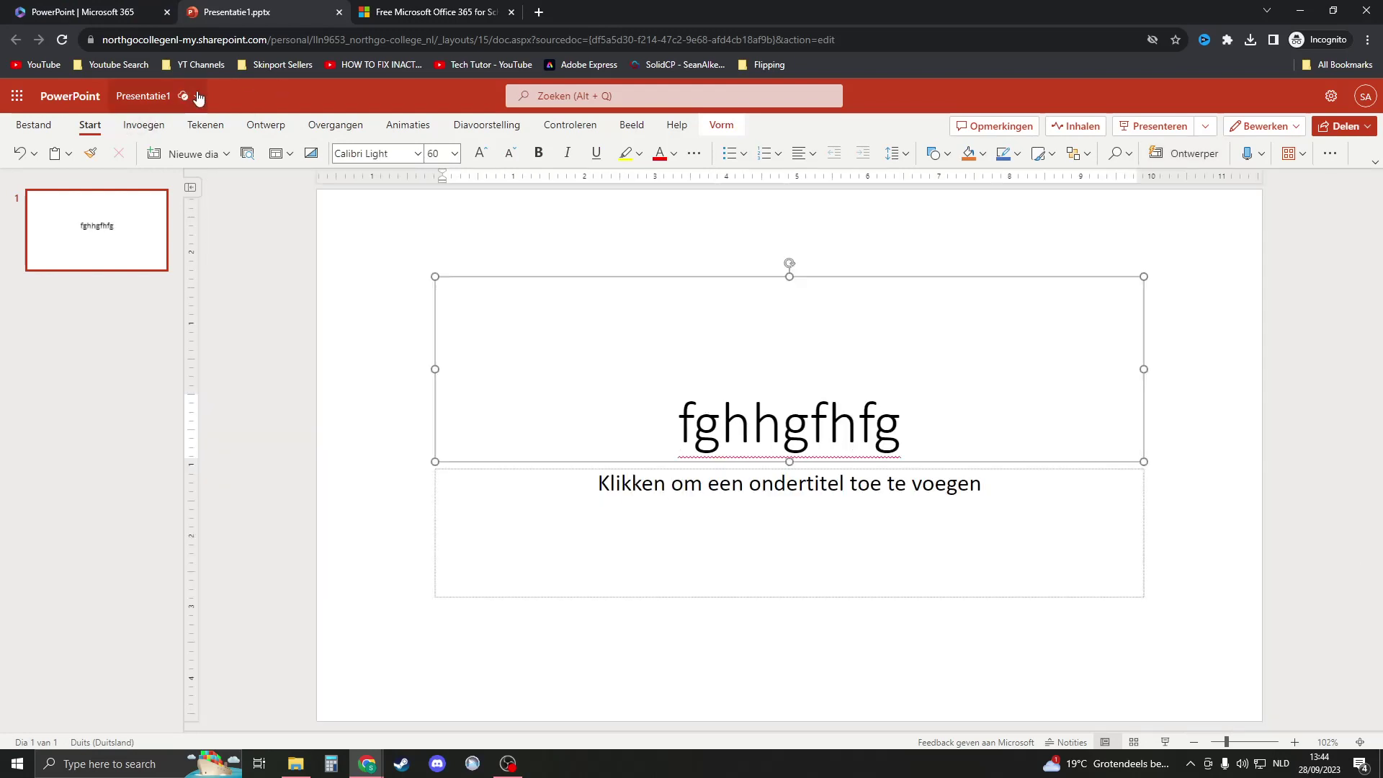
# - Check Presentatie1's location and save status in the Documents folder
pyautogui.click(184, 97)
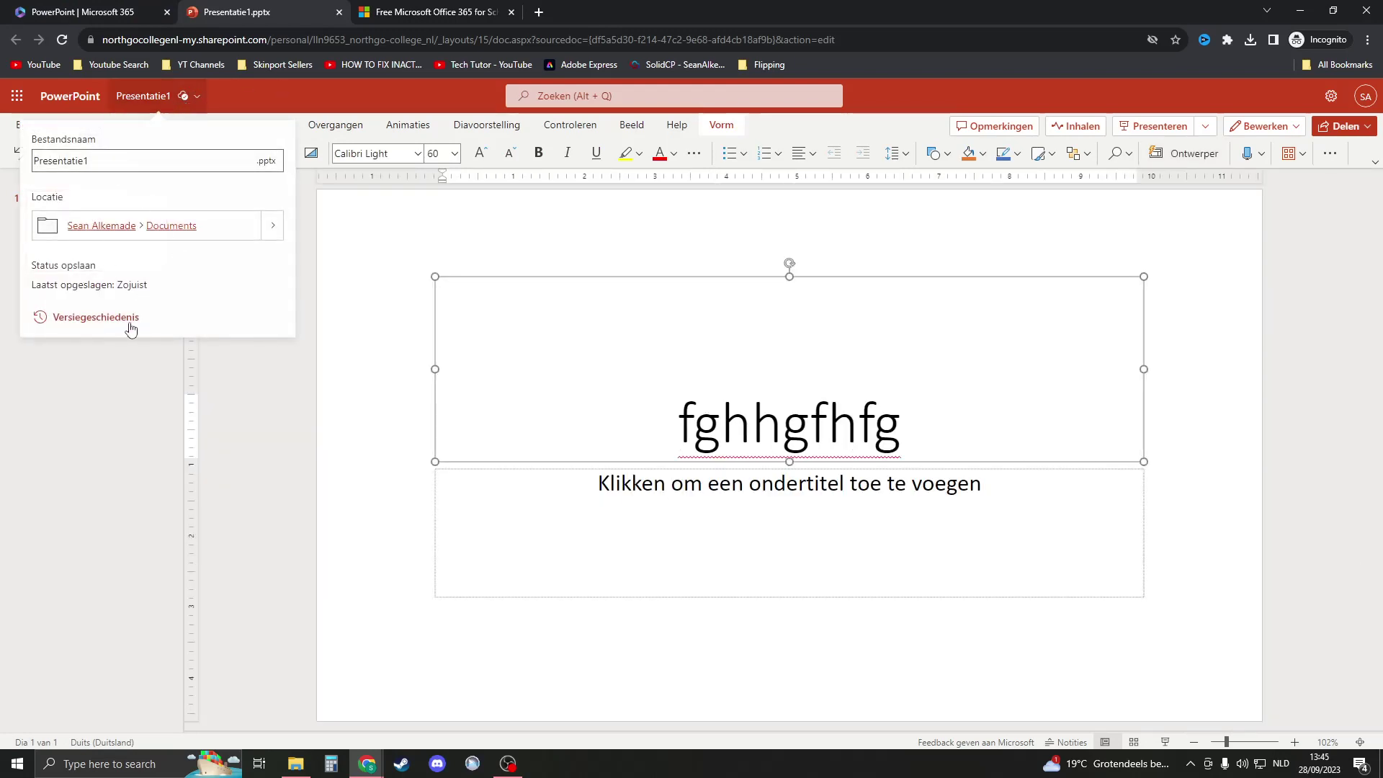
pyautogui.click(70, 95)
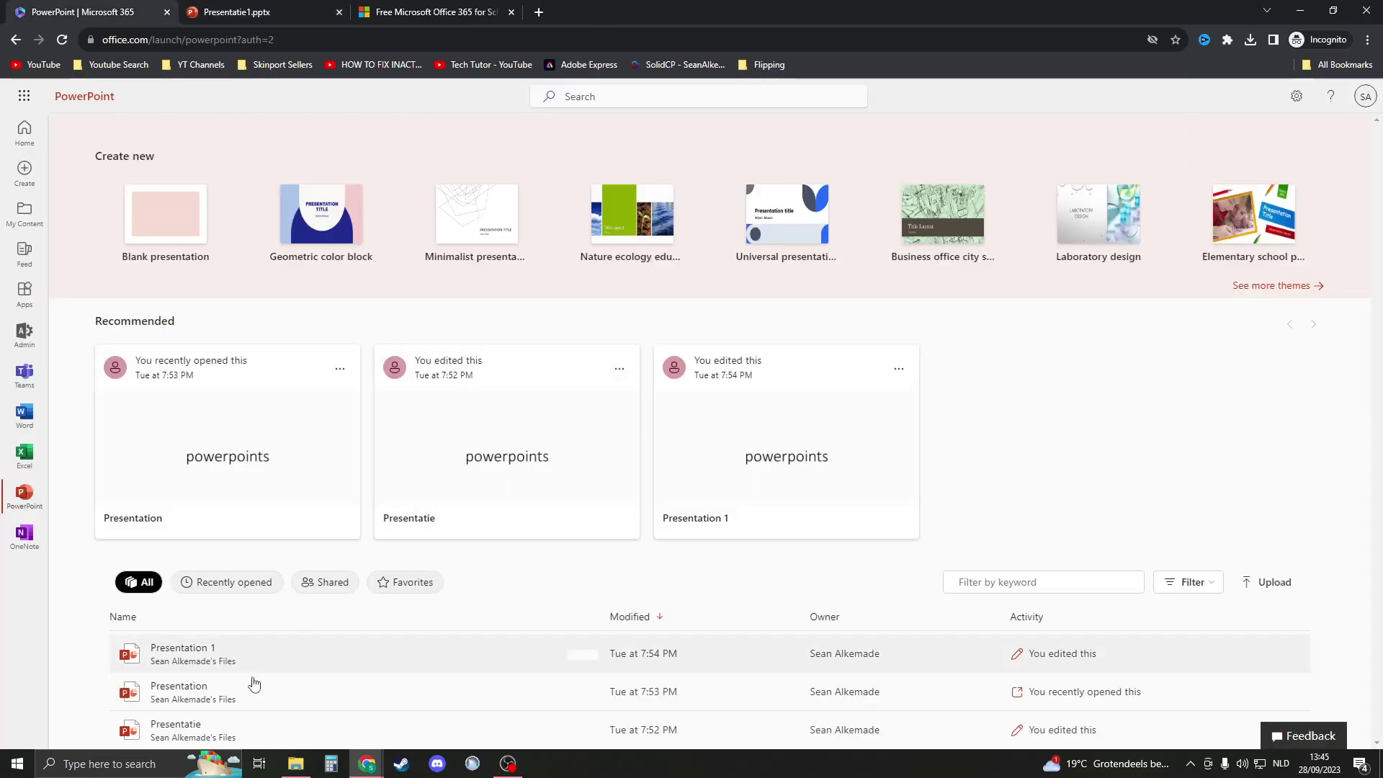
pyautogui.click(186, 20)
pyautogui.click(70, 96)
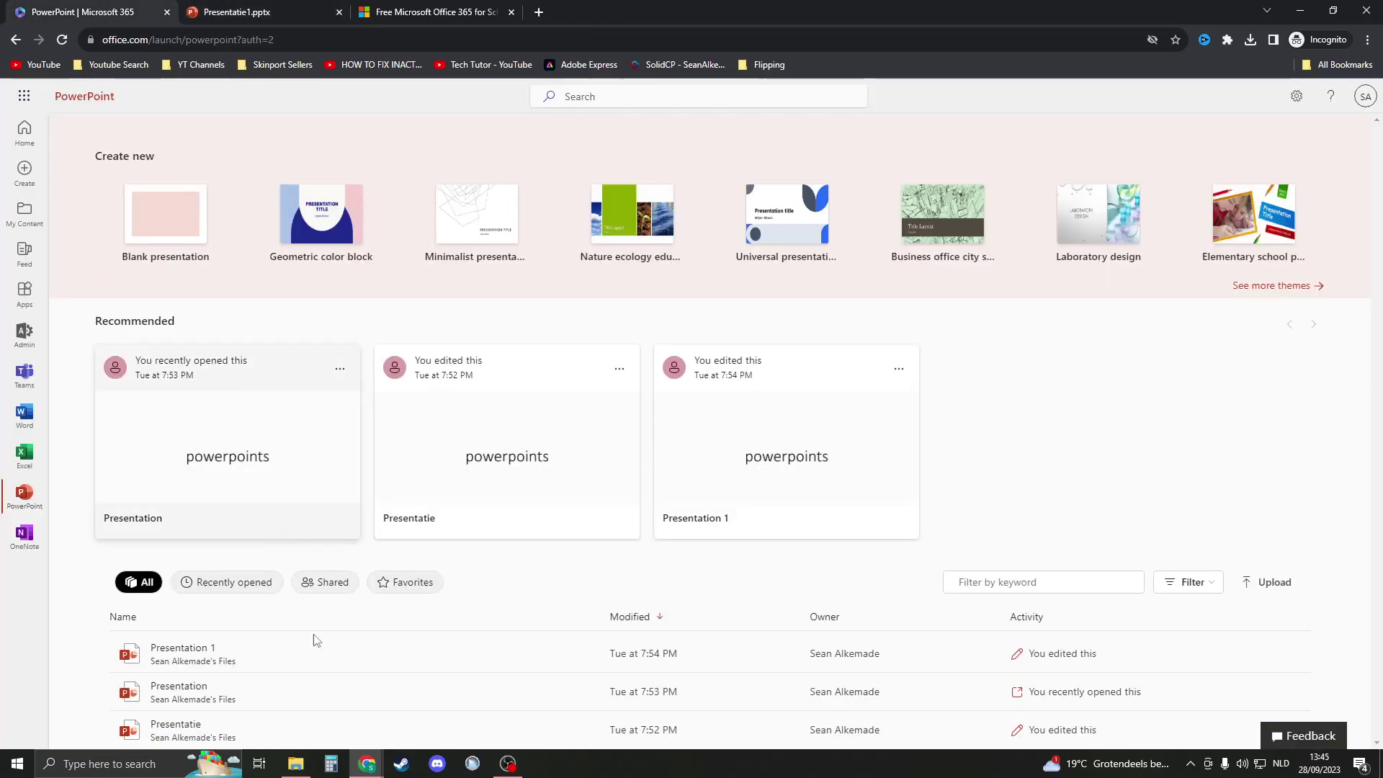
pyautogui.click(186, 14)
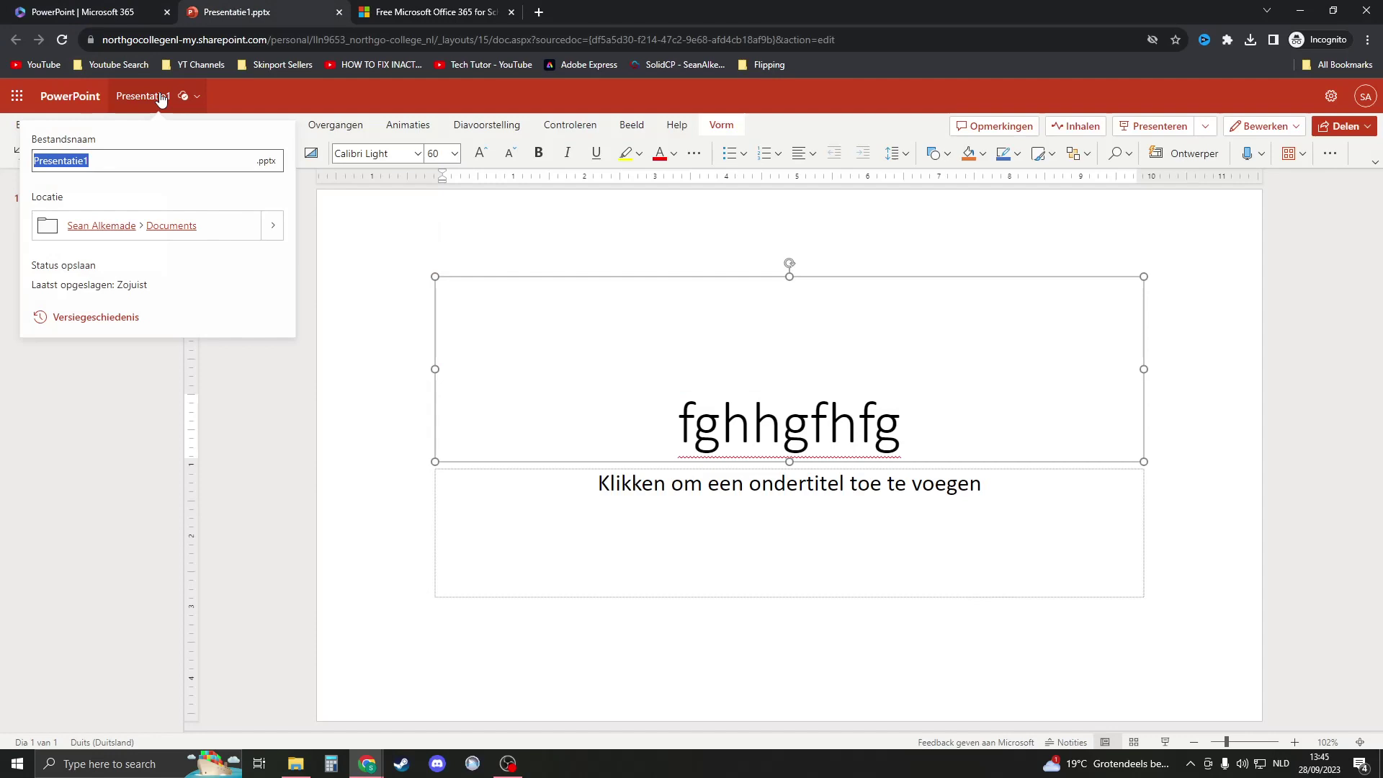
# - Download a copy of Presentatie1 as a PPTX file into Downloads
pyautogui.click(16, 119)
pyautogui.click(75, 291)
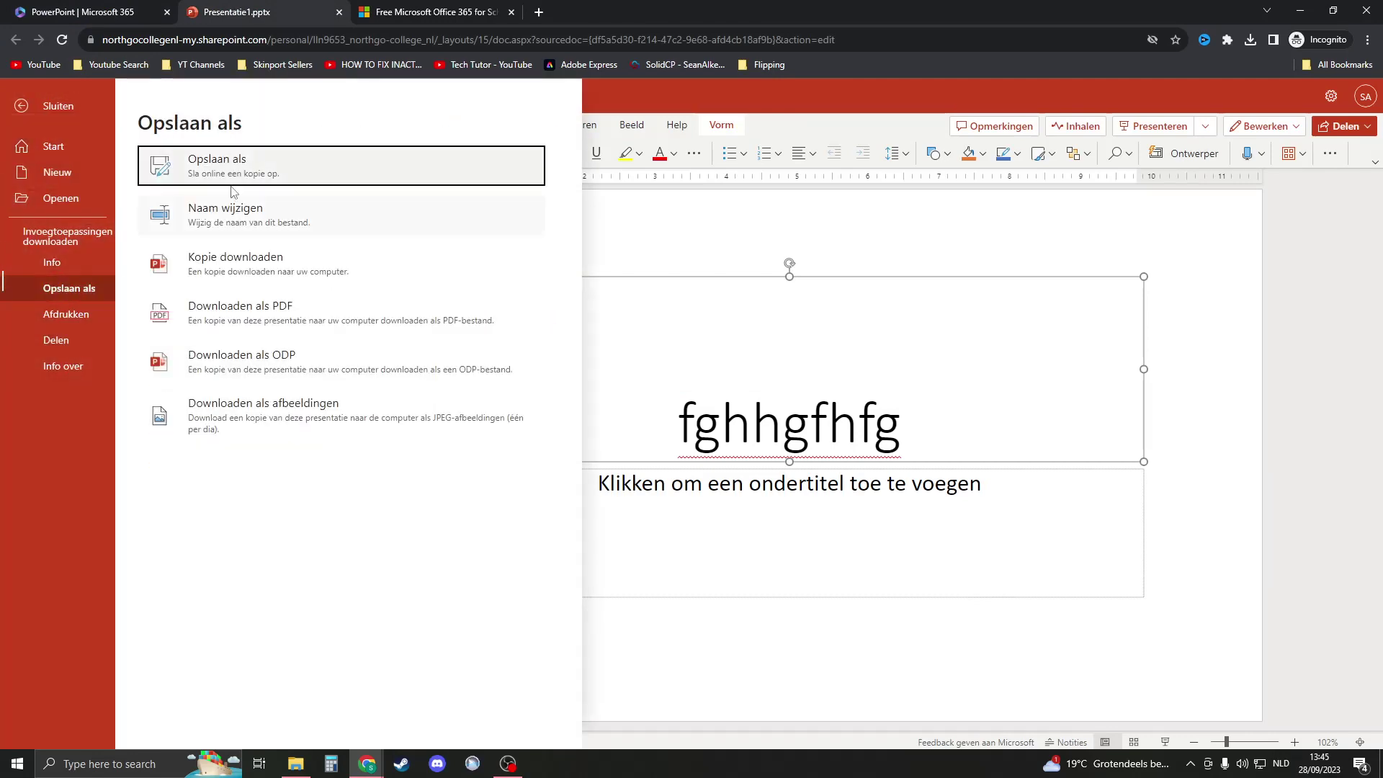
pyautogui.click(255, 268)
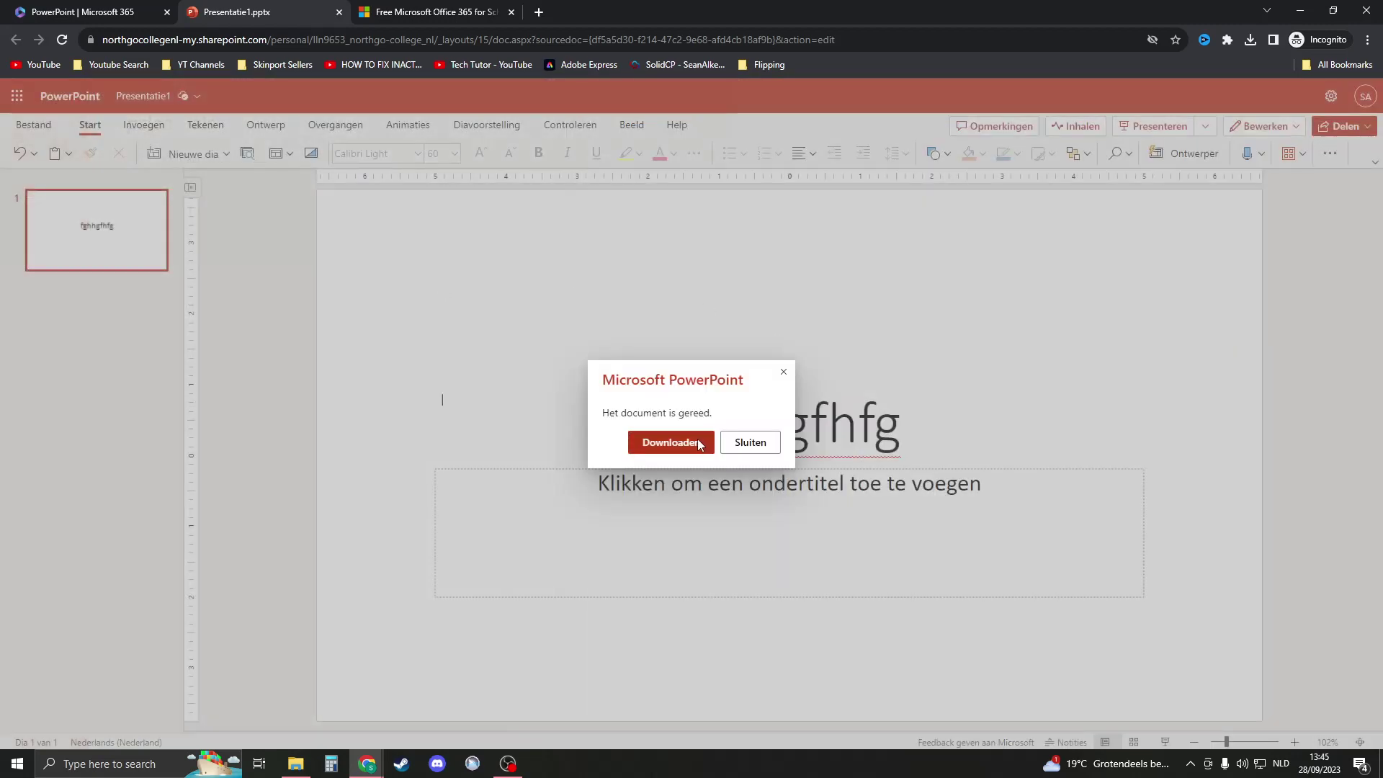
pyautogui.click(670, 442)
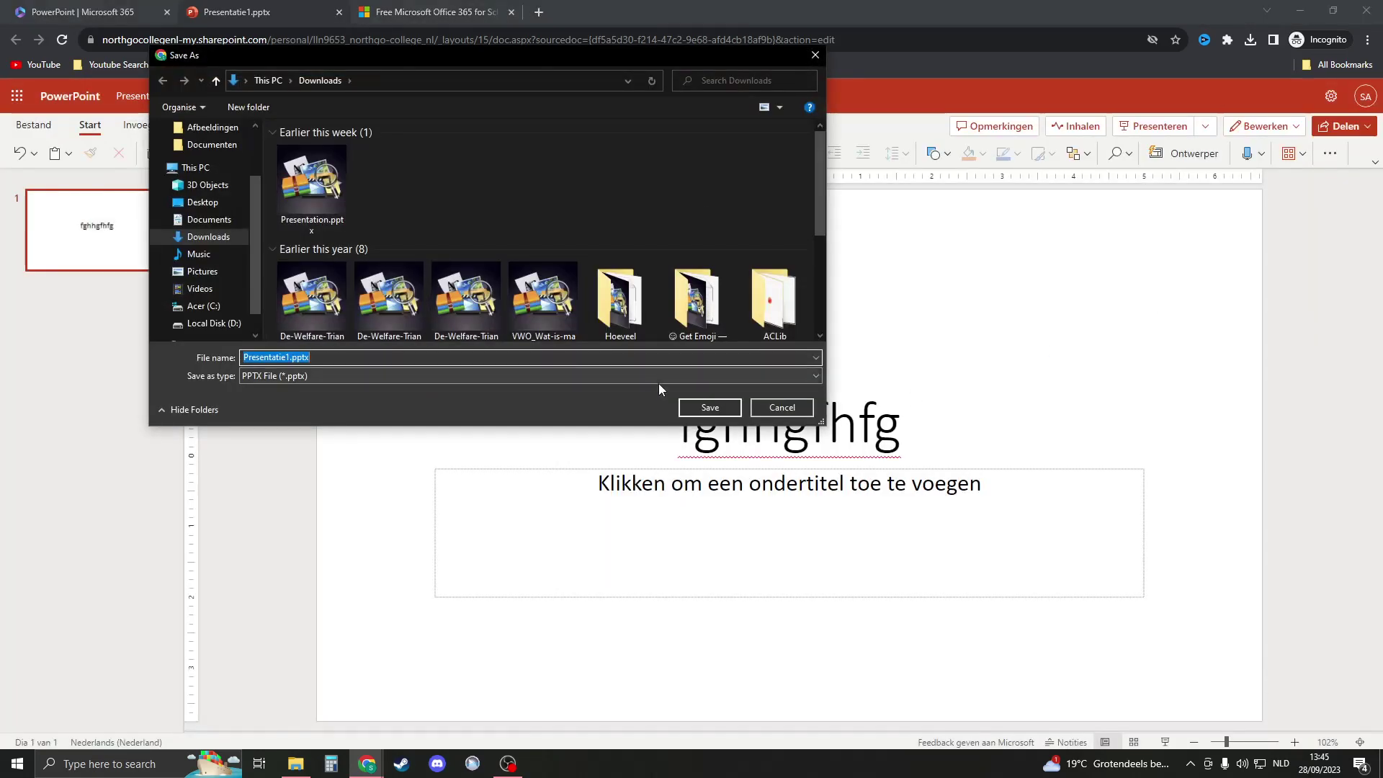
pyautogui.click(697, 407)
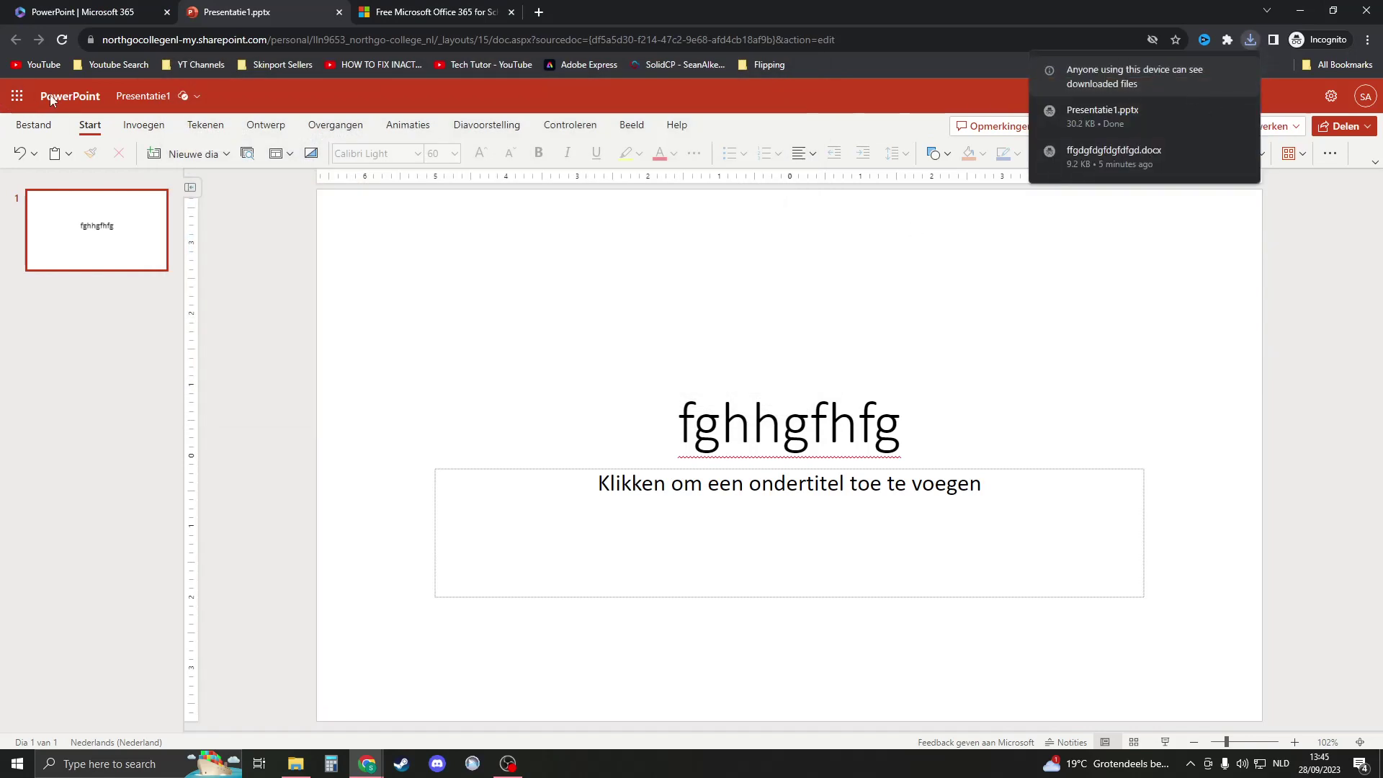
# - Download another copy and confirm Presentatie1.pptx in Chrome's downloads list
pyautogui.click(16, 96)
pyautogui.press('Escape')
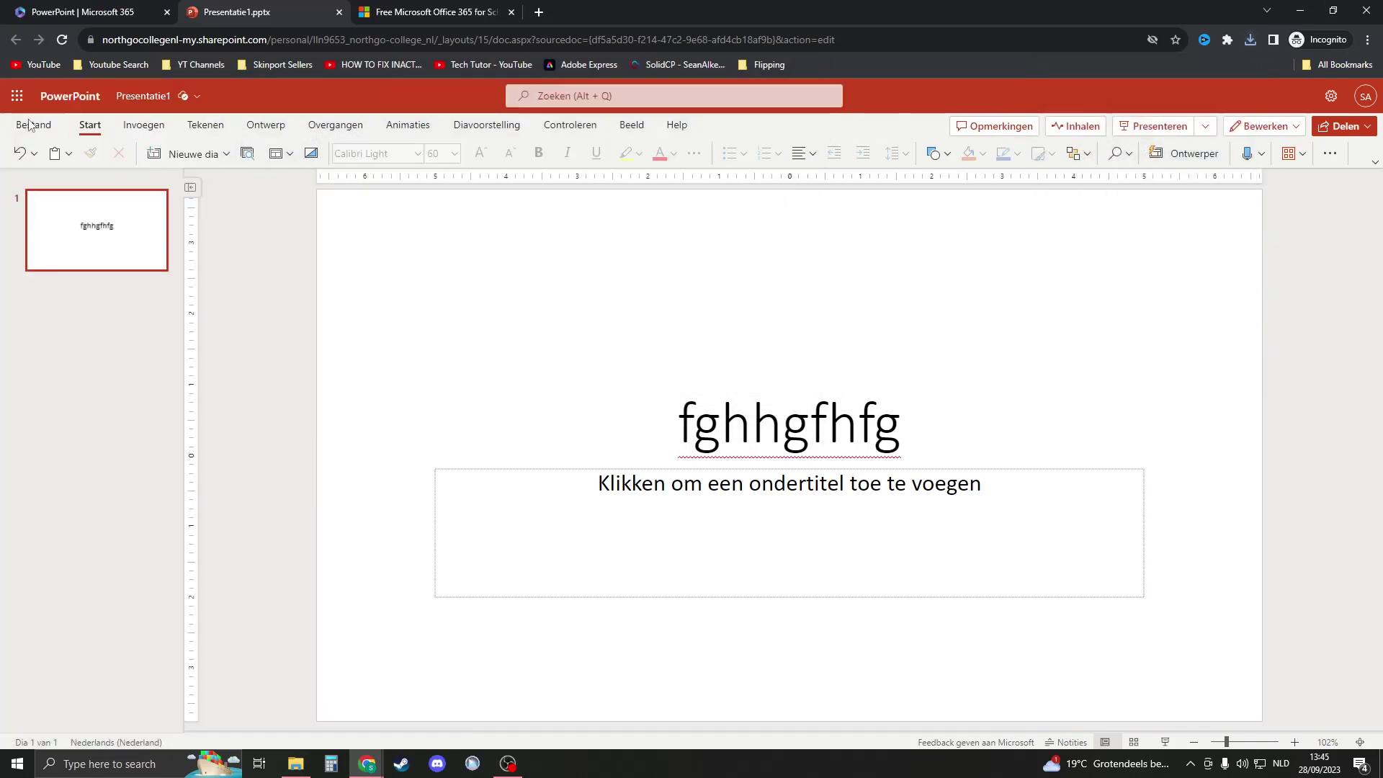
pyautogui.click(28, 124)
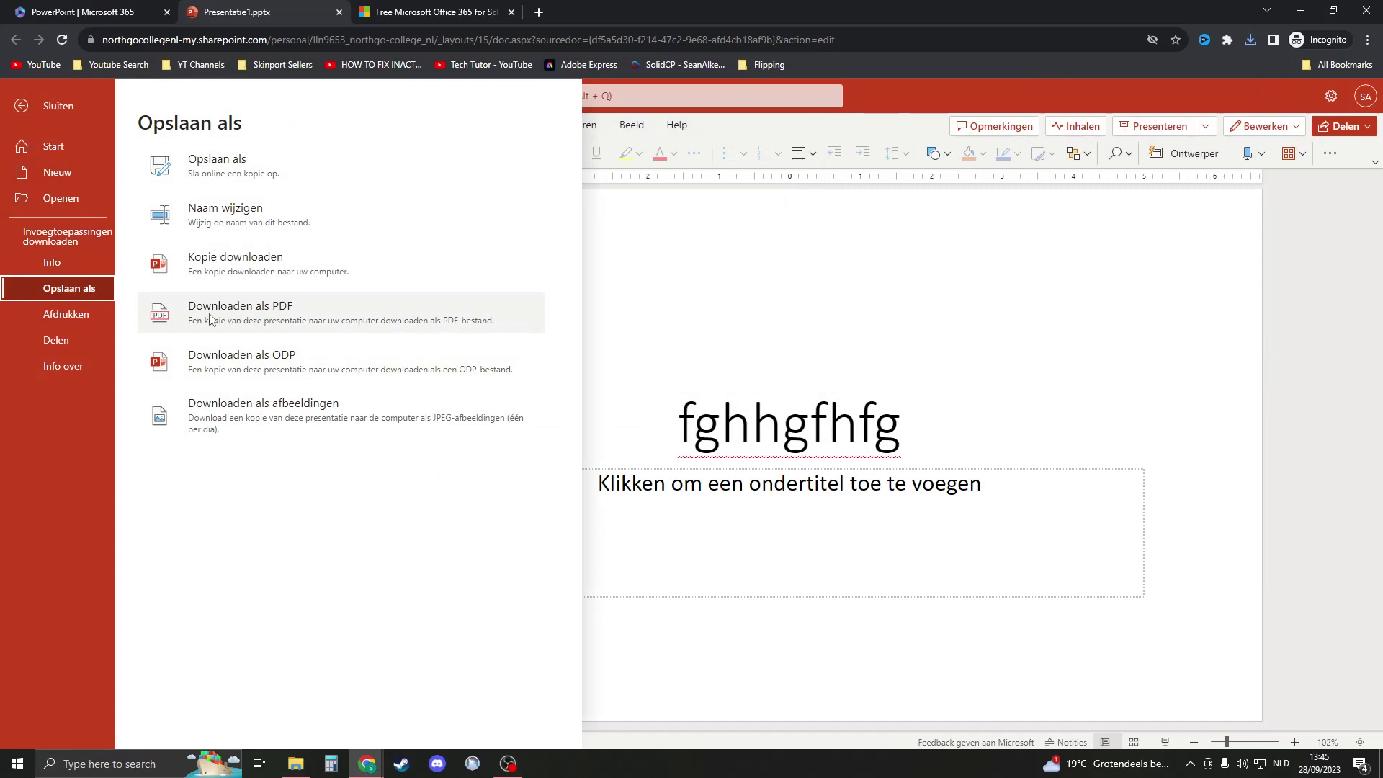
pyautogui.click(1148, 241)
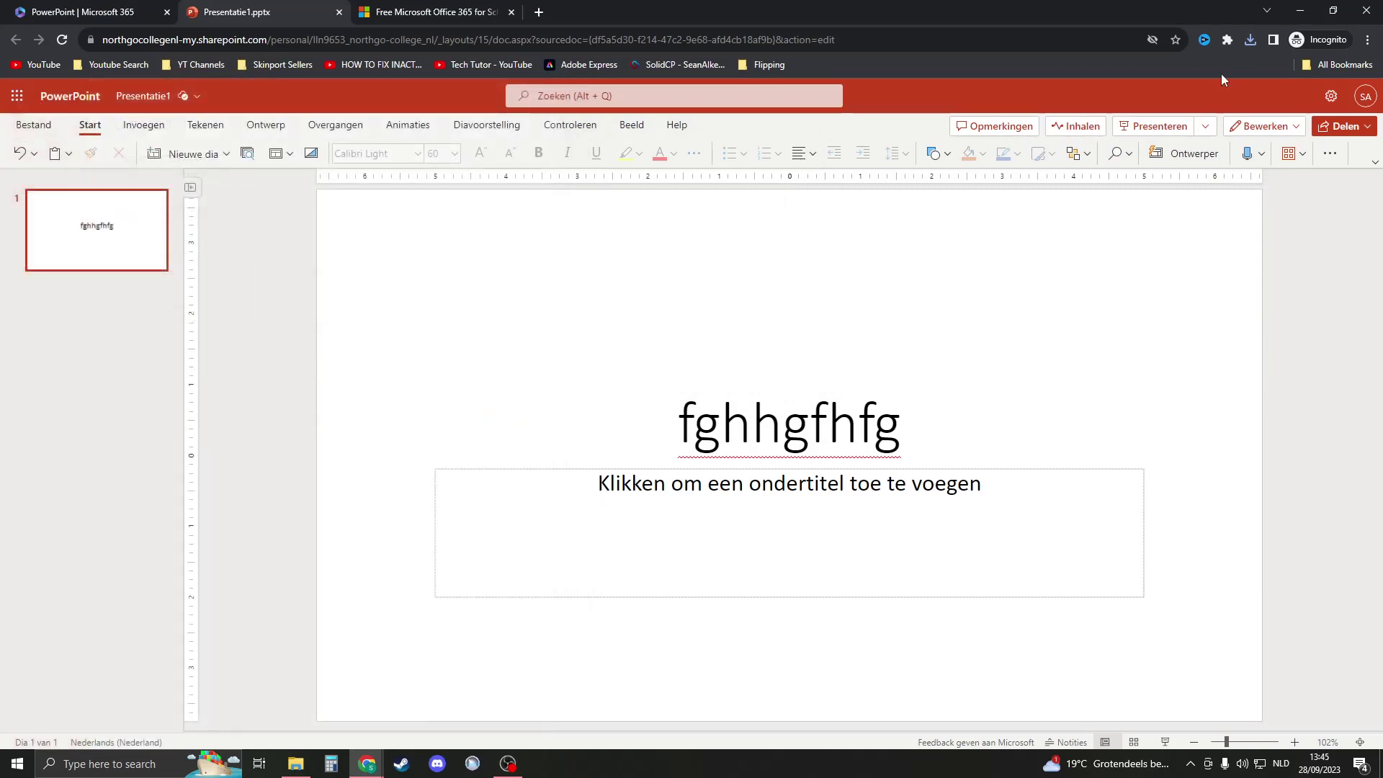
pyautogui.click(1252, 41)
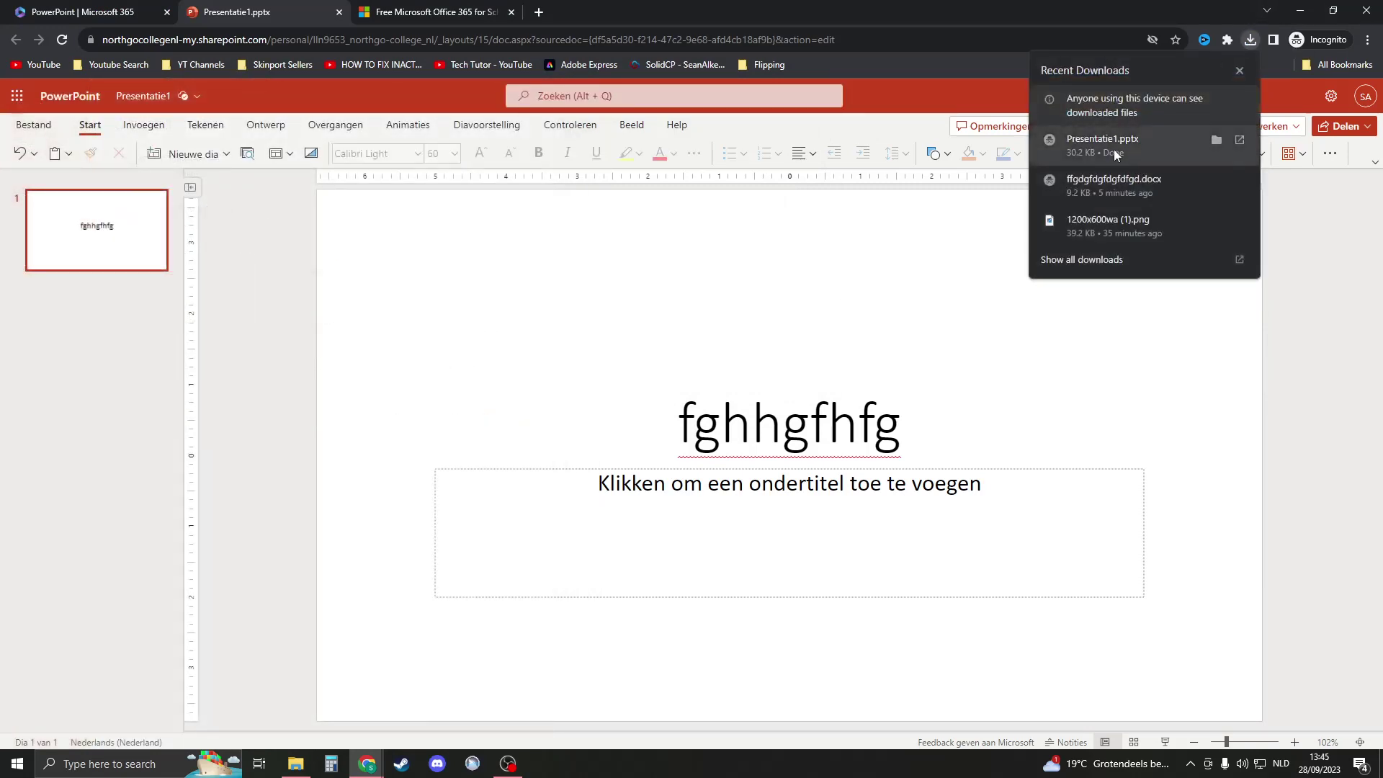
pyautogui.click(145, 11)
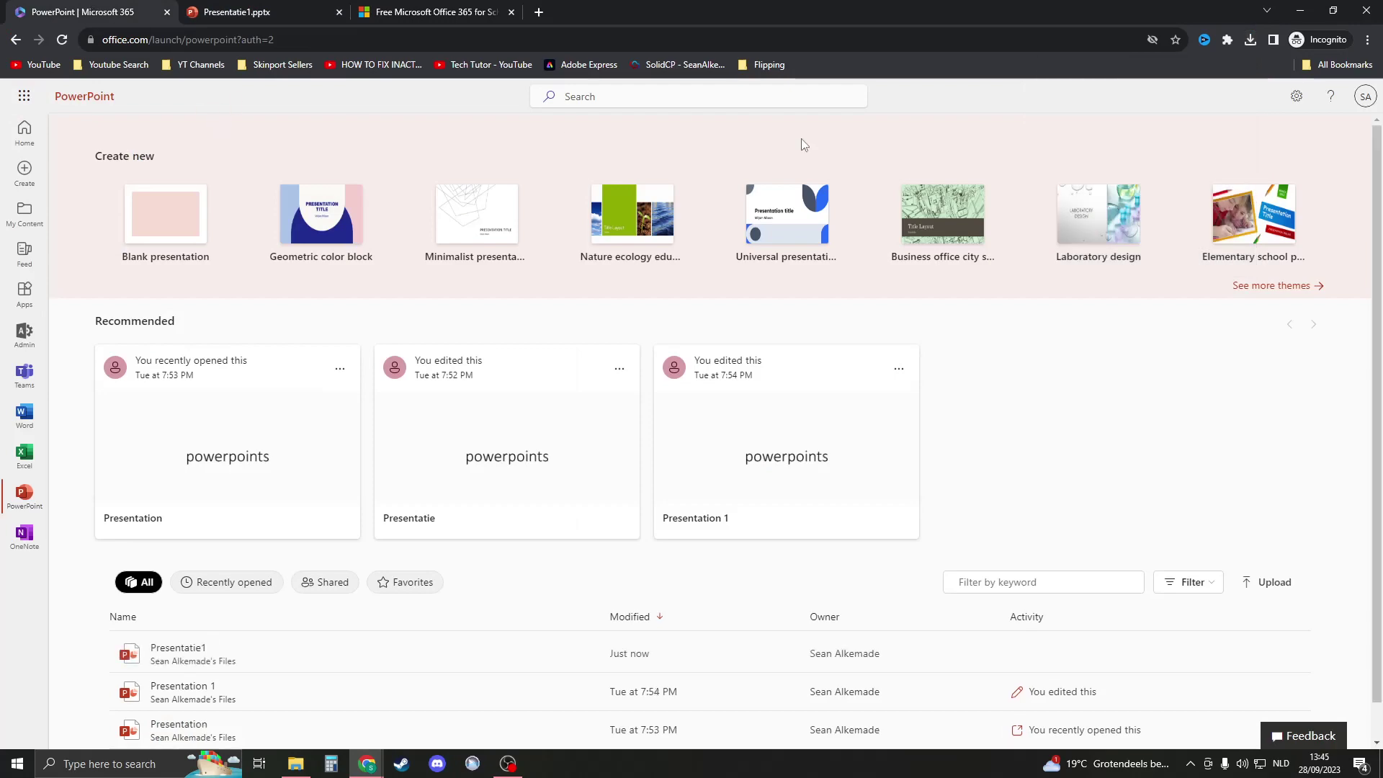
pyautogui.scroll(-1, 1099, 607)
pyautogui.click(1268, 551)
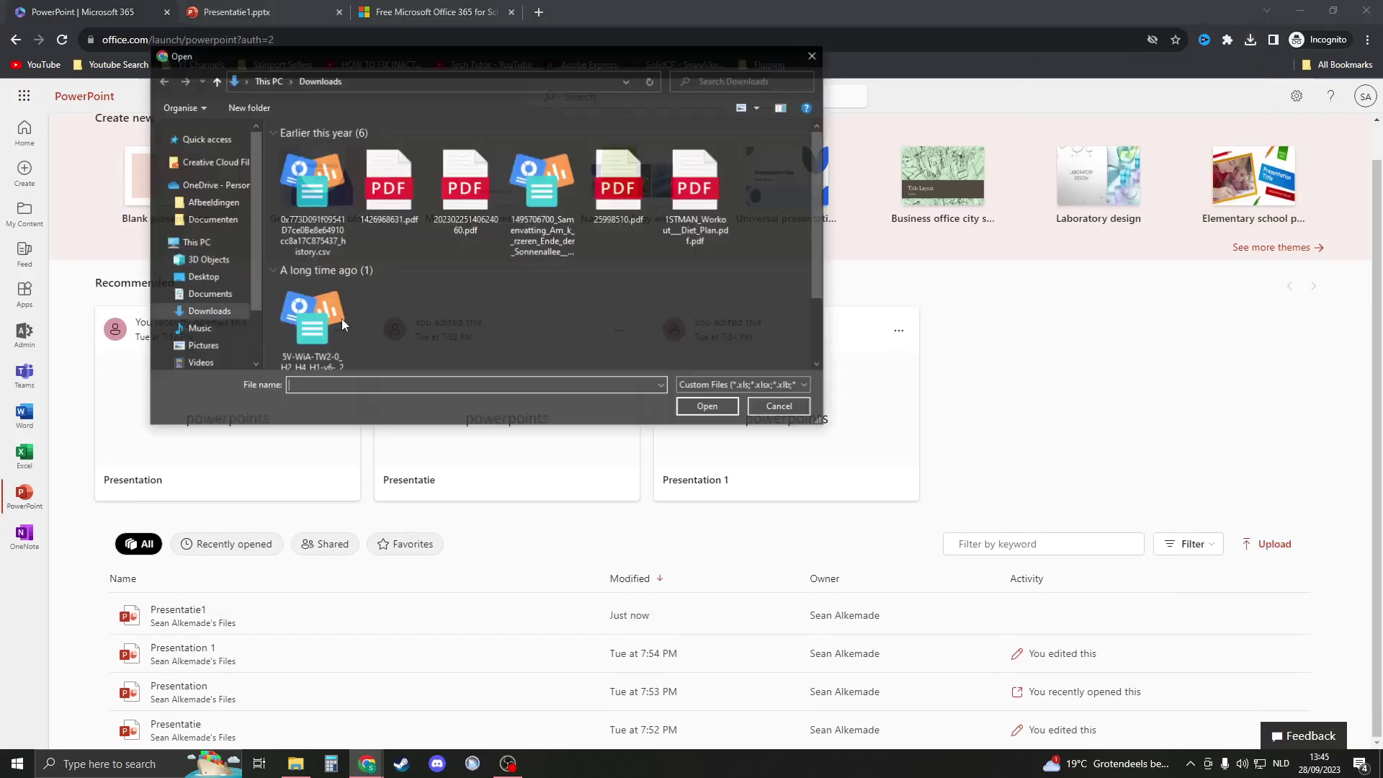
pyautogui.click(304, 193)
pyautogui.click(708, 407)
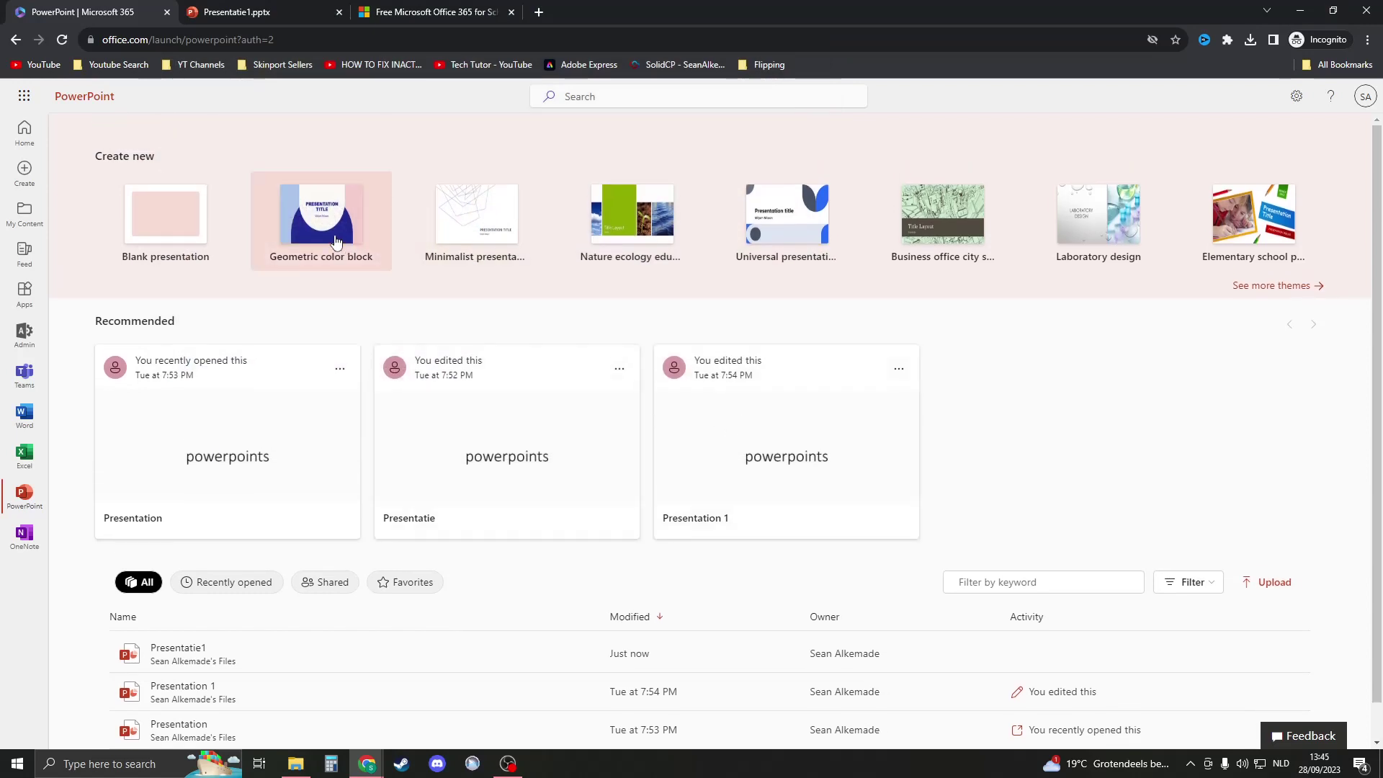
pyautogui.click(234, 9)
pyautogui.click(119, 9)
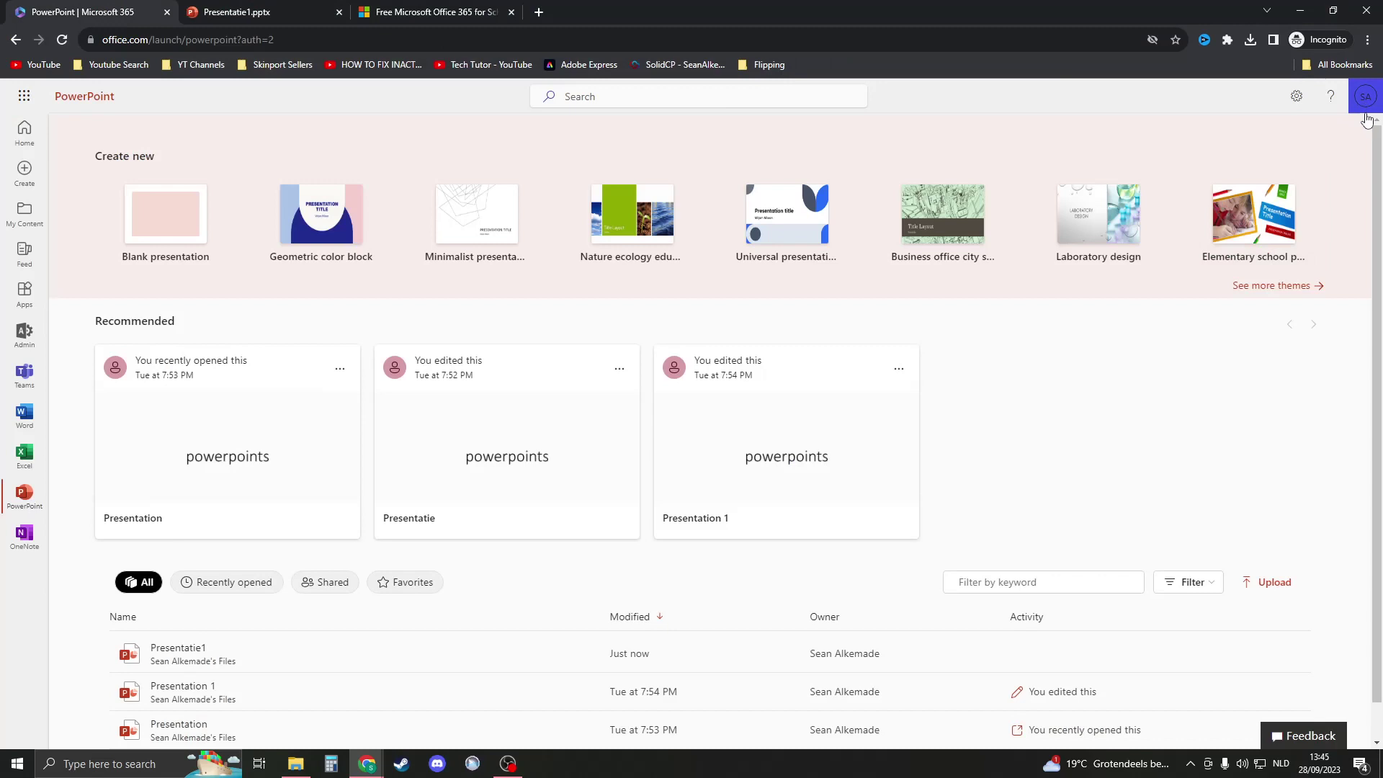
pyautogui.scroll(-1, 257, 370)
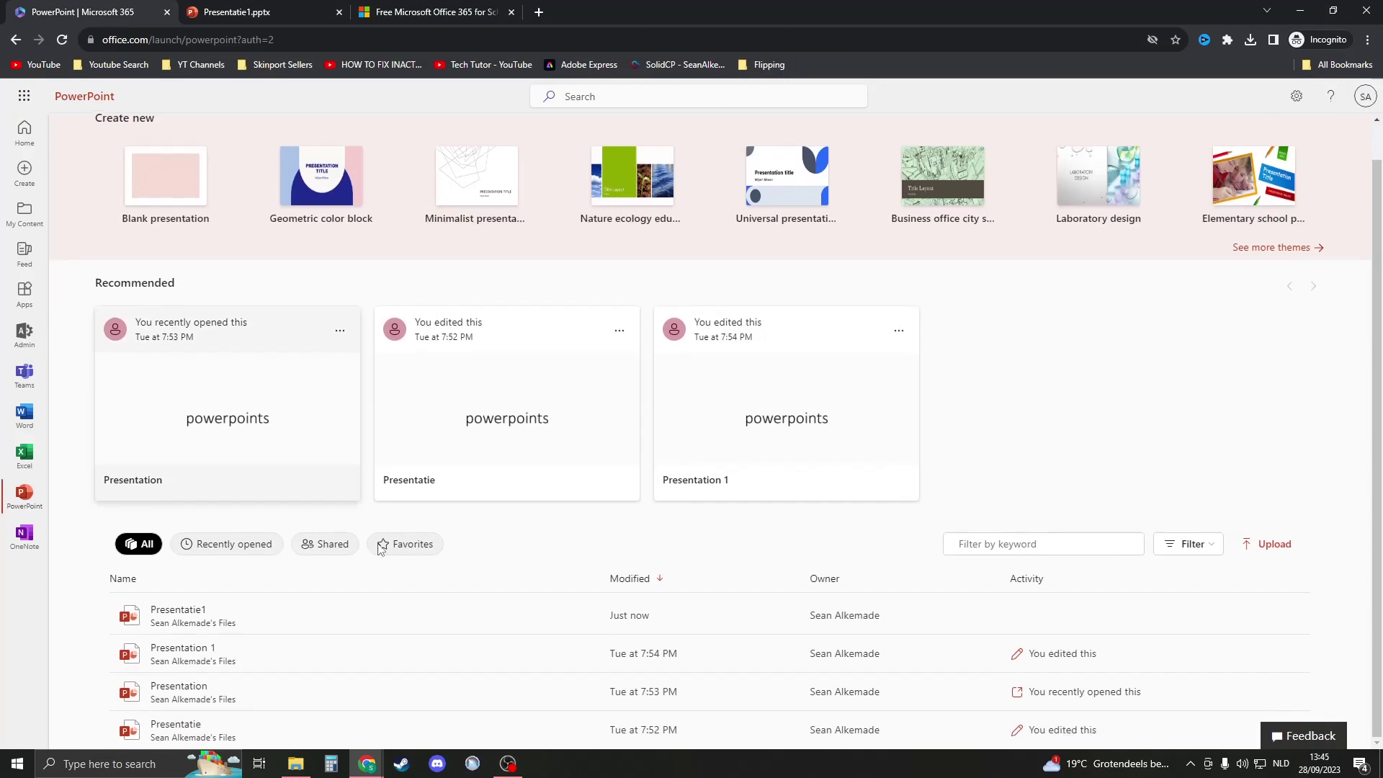
pyautogui.scroll(1, 216, 648)
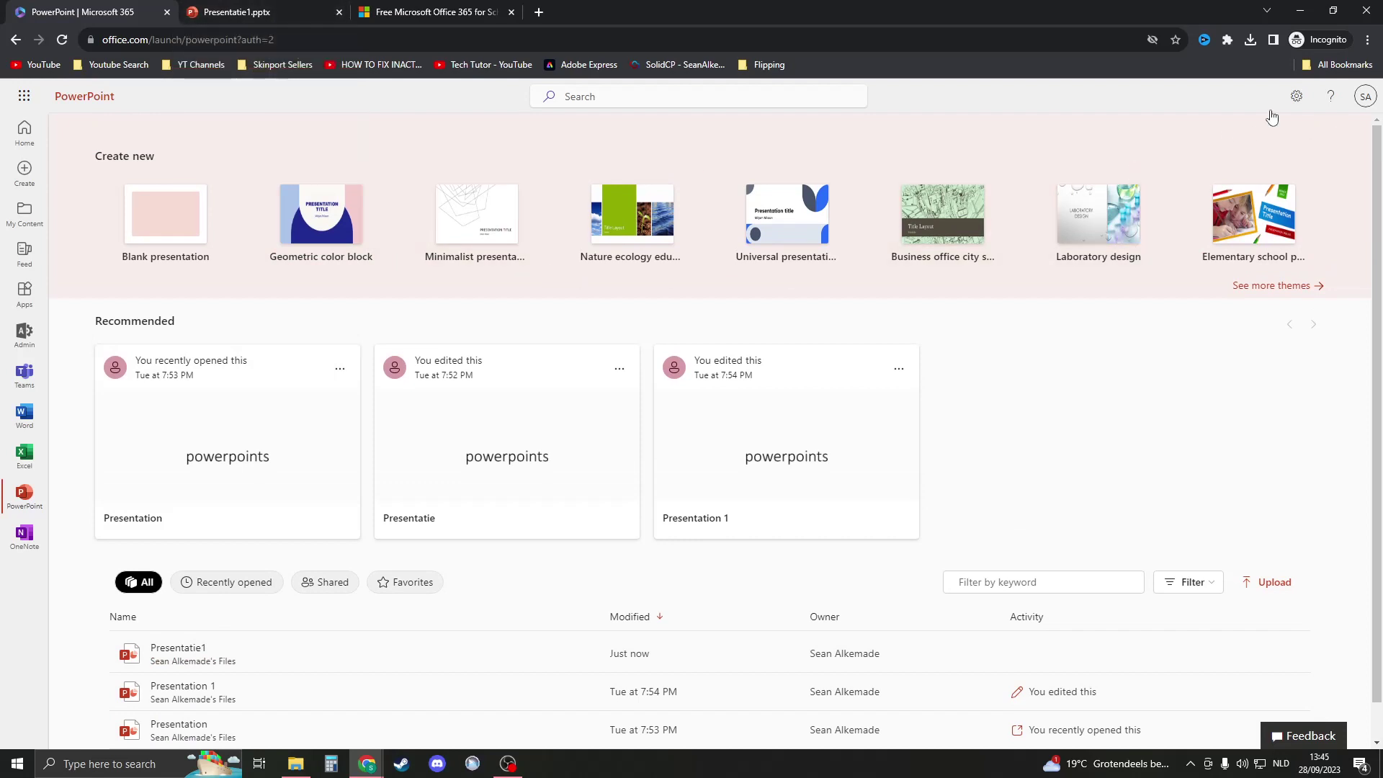
pyautogui.click(237, 11)
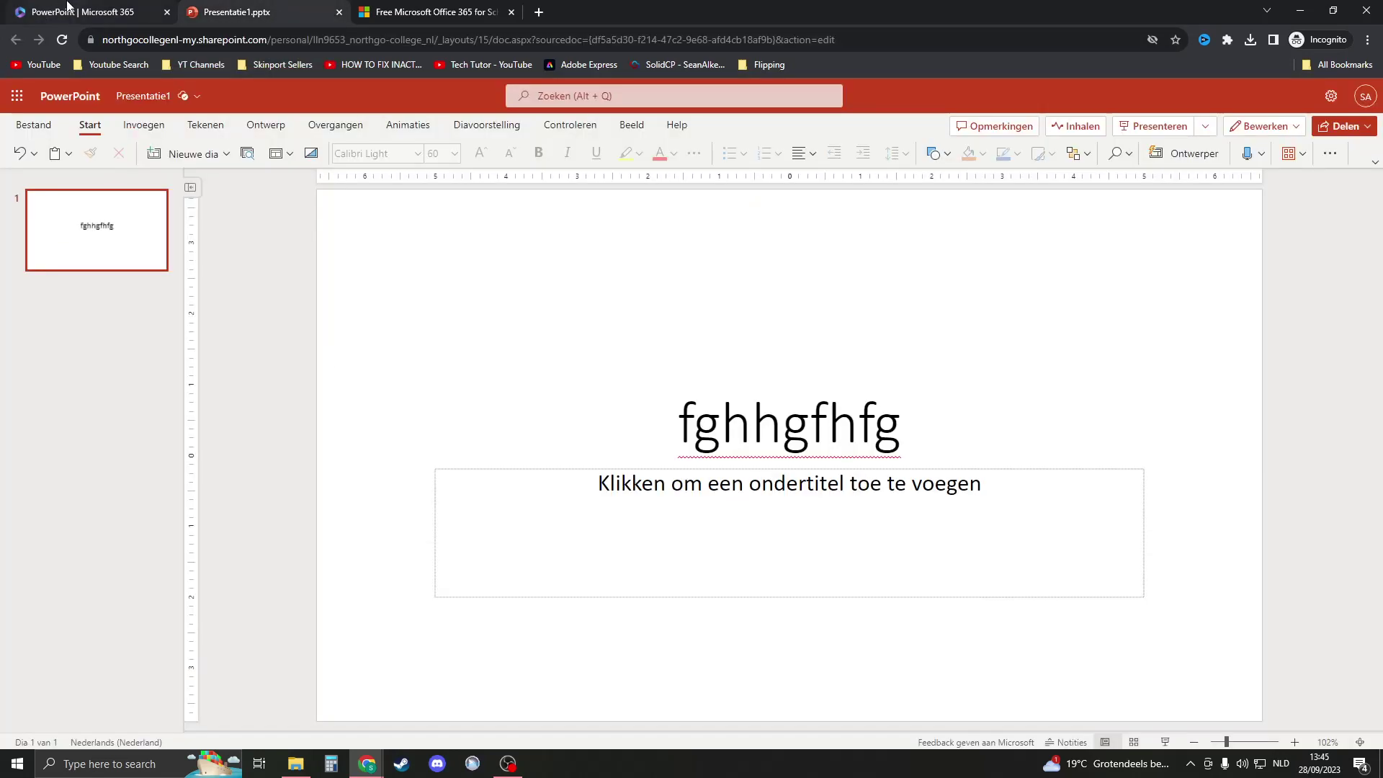
pyautogui.moveTo(82, 11)
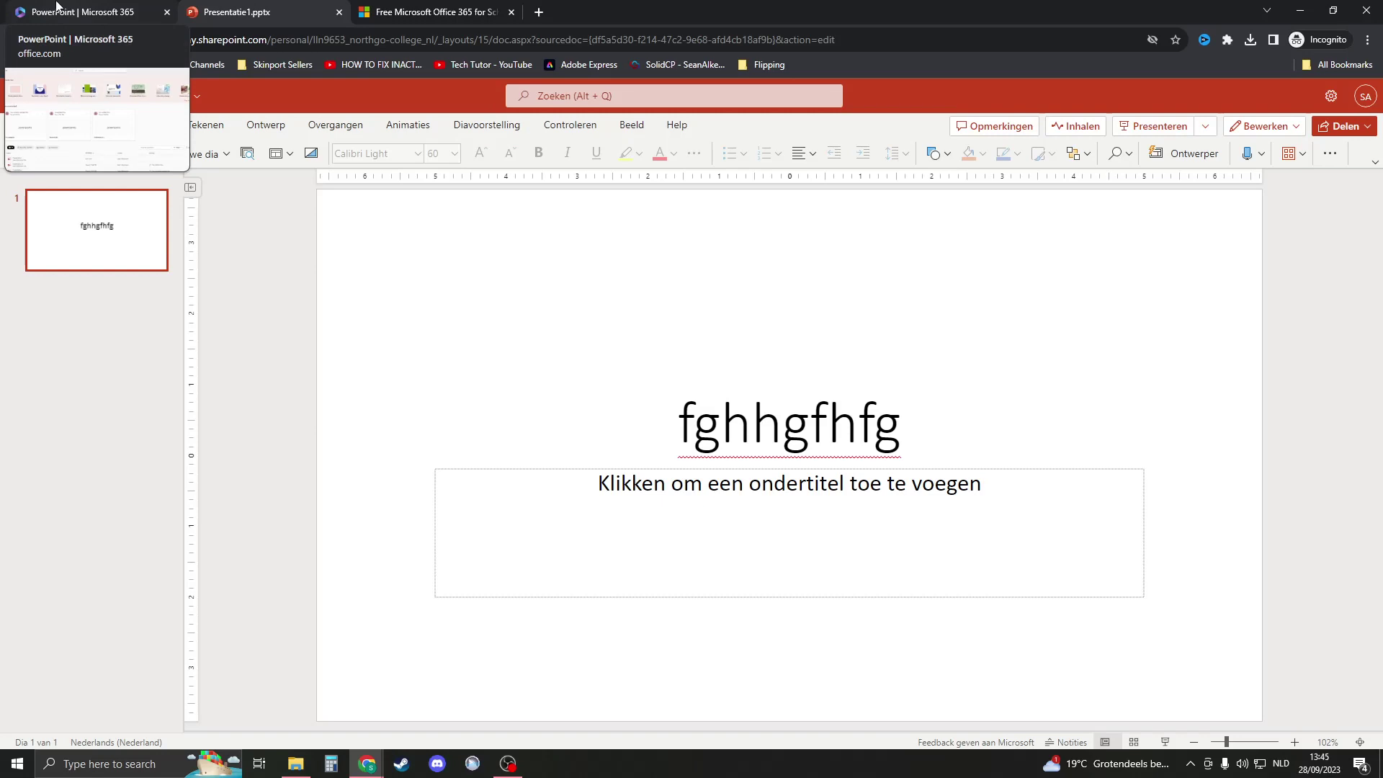
pyautogui.click(63, 9)
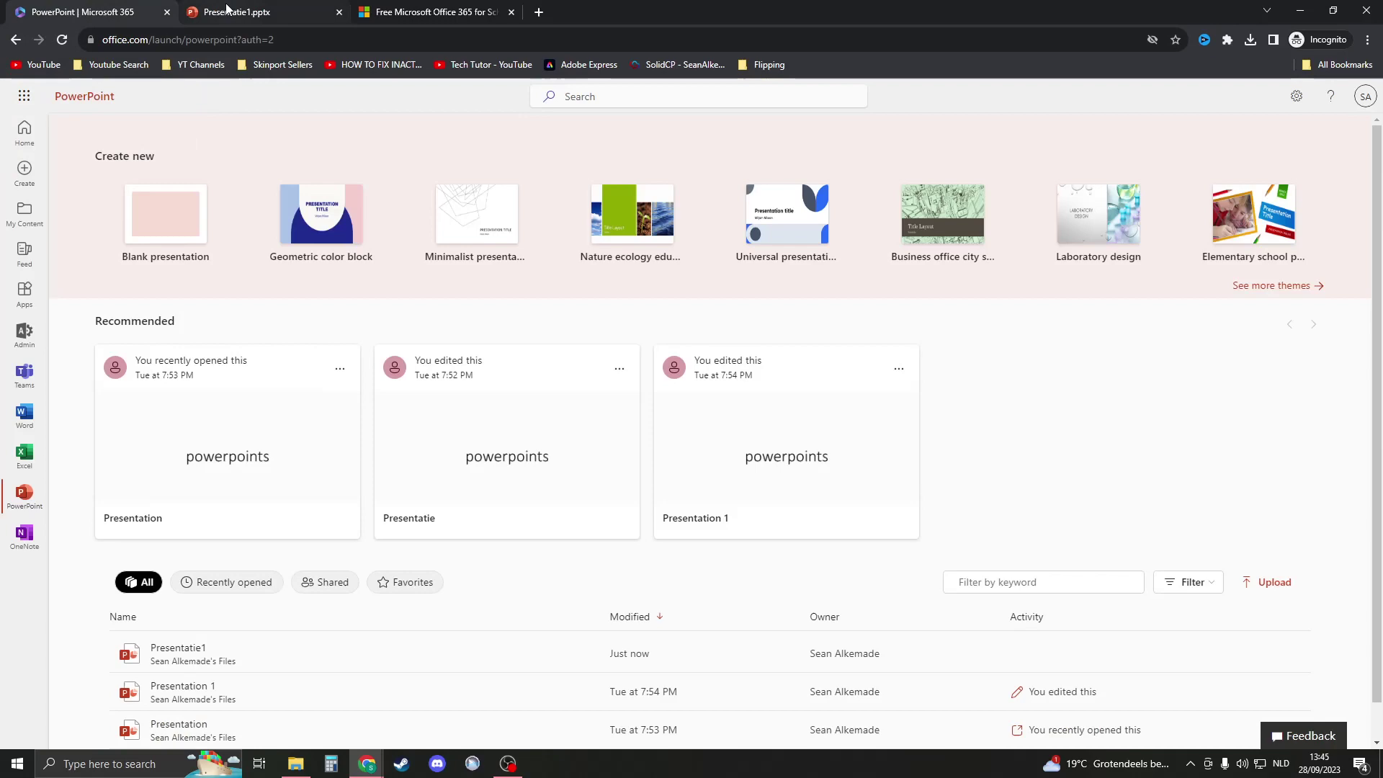
# - Bring up the Office 365 Education tab and briefly highlight its heading
pyautogui.click(415, 8)
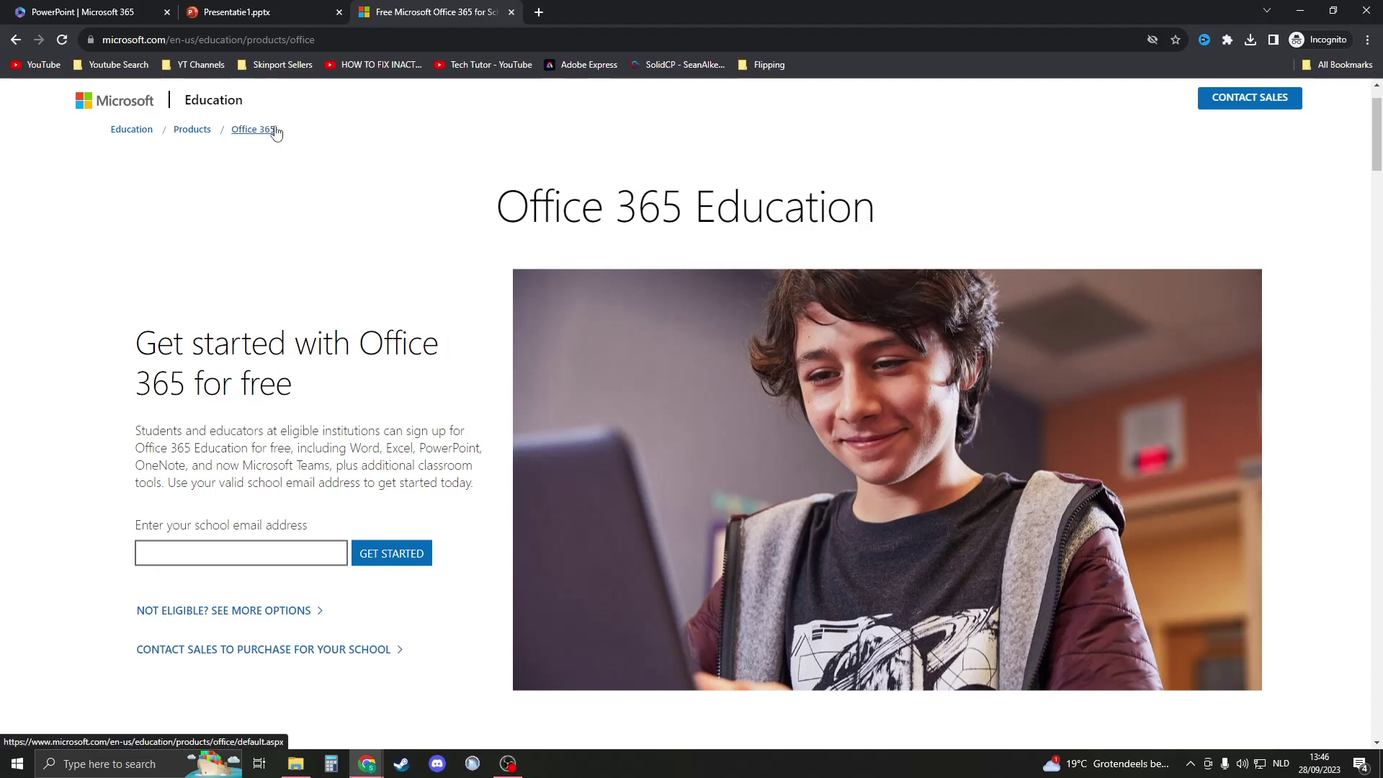
pyautogui.moveTo(529, 207); pyautogui.dragTo(765, 206)
pyautogui.click(808, 207)
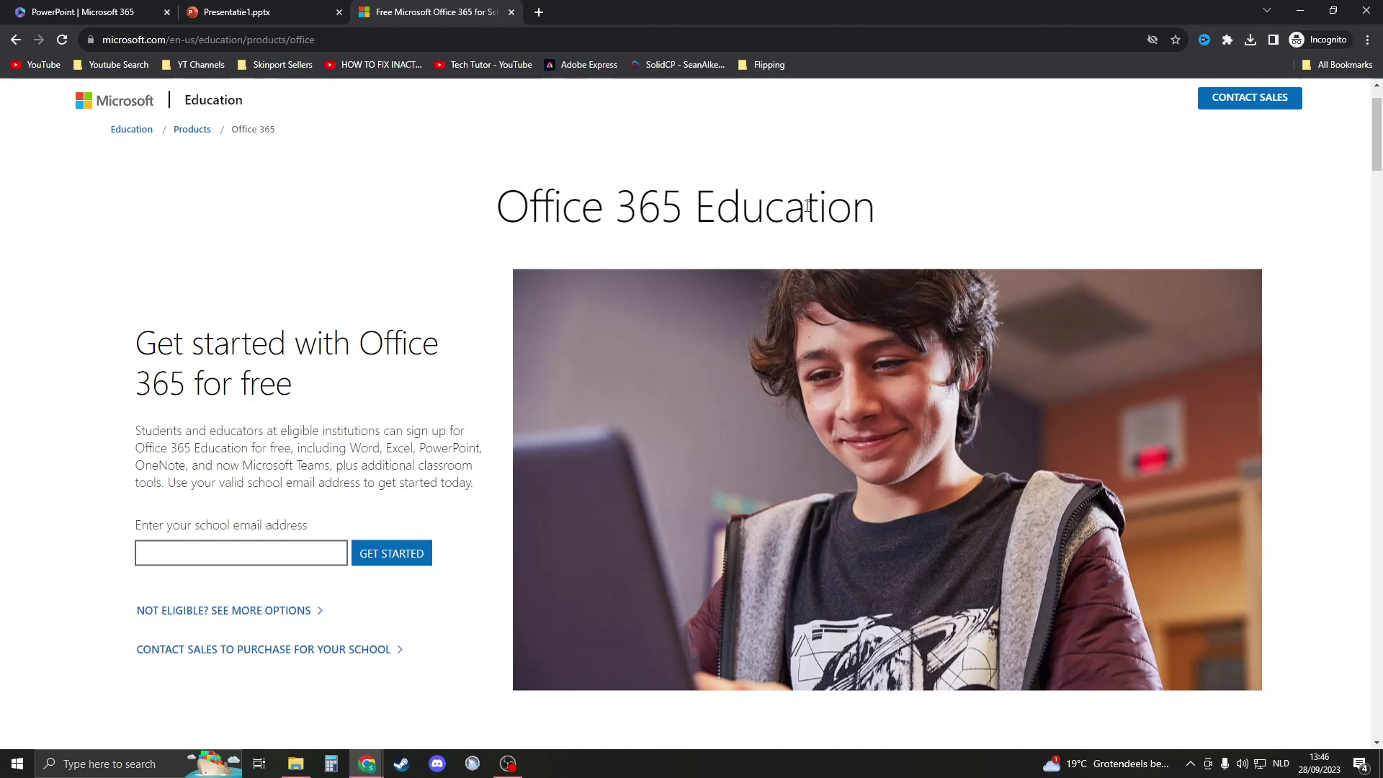
pyautogui.scroll(-1, 319, 331)
# - Focus the school email field on the Office 365 Education page, leaving it empty
pyautogui.click(288, 479)
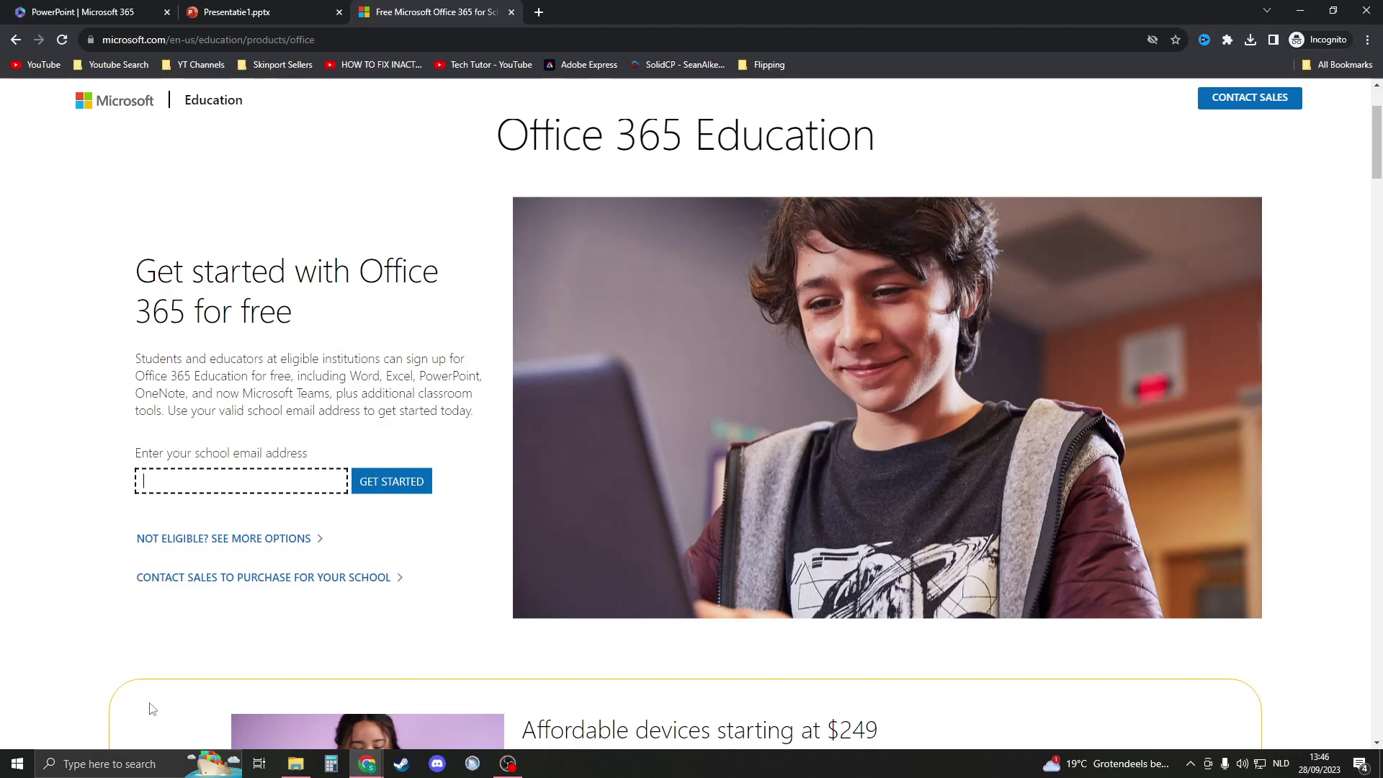
pyautogui.press('super')
pyautogui.click(171, 197)
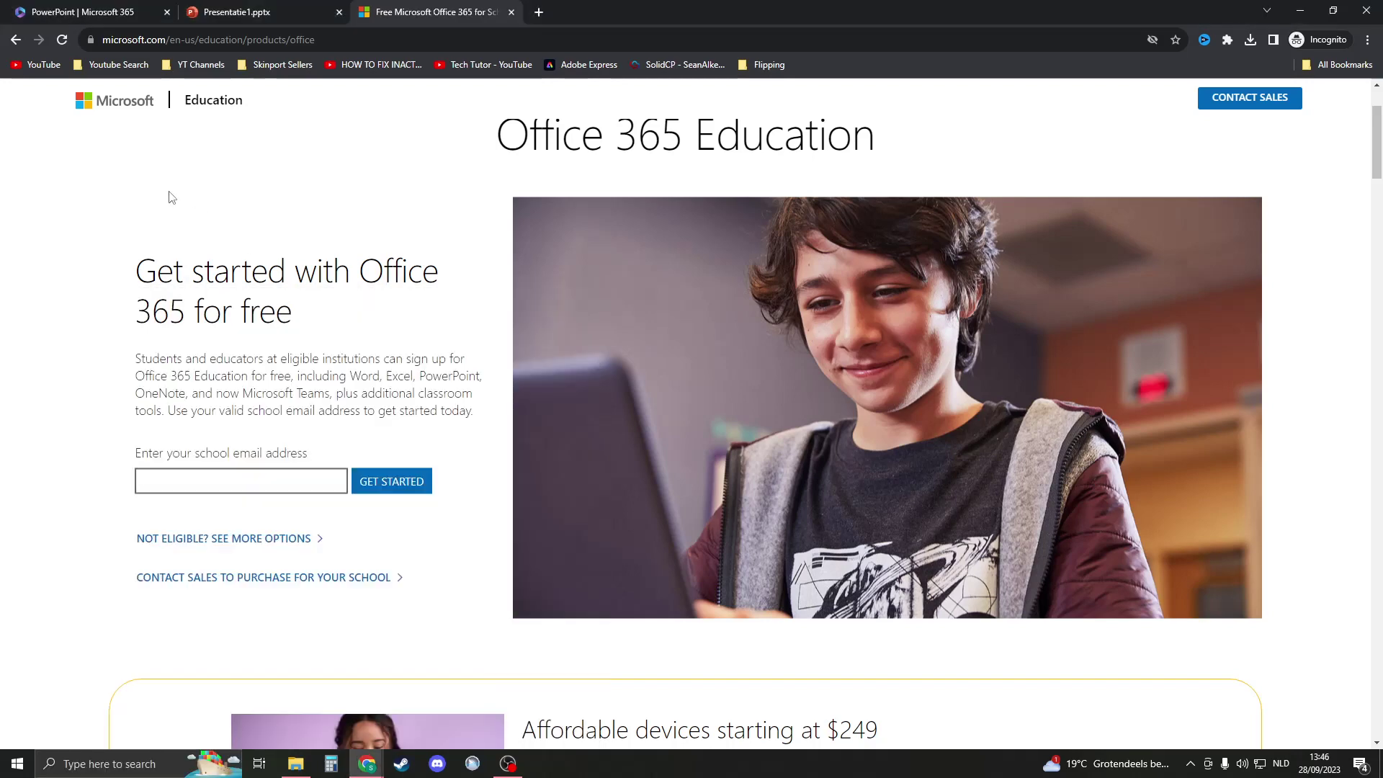
pyautogui.click(205, 486)
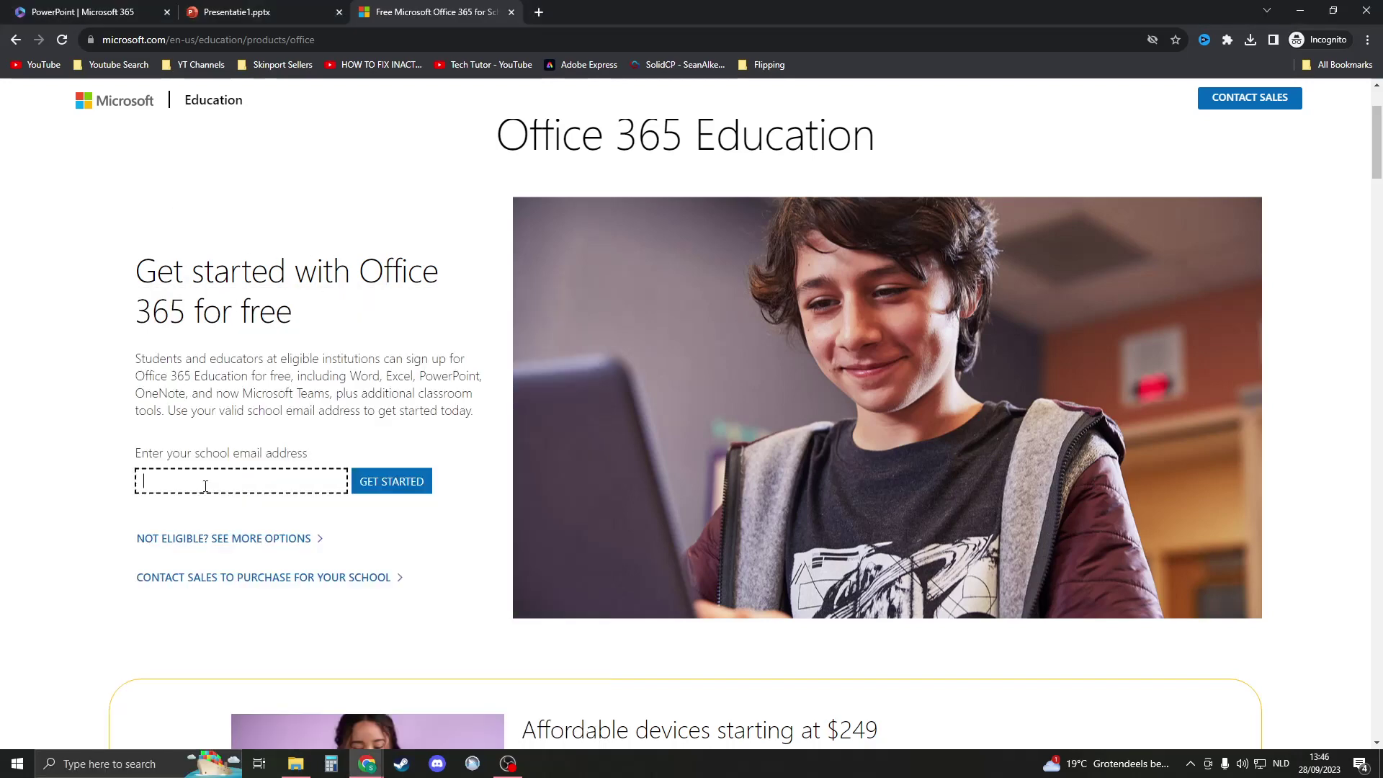
pyautogui.click(106, 475)
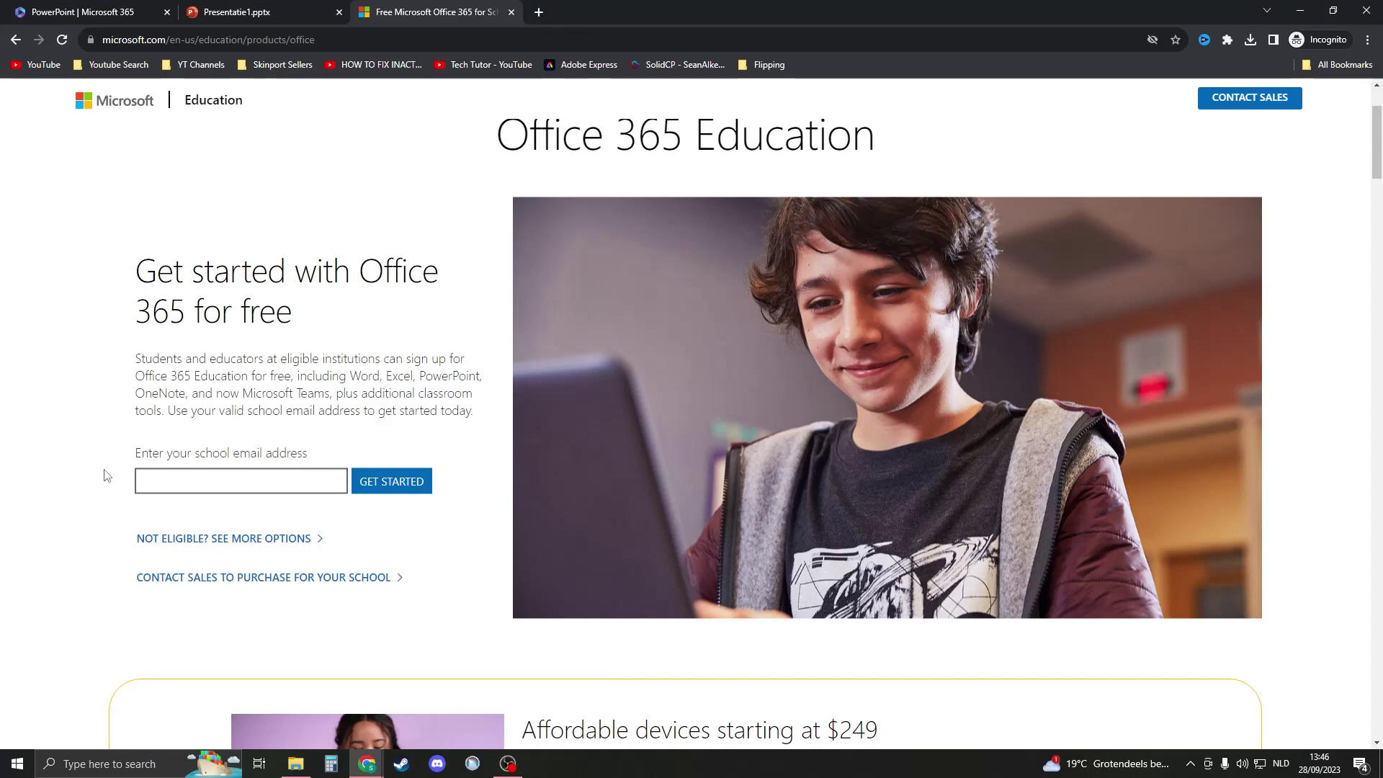